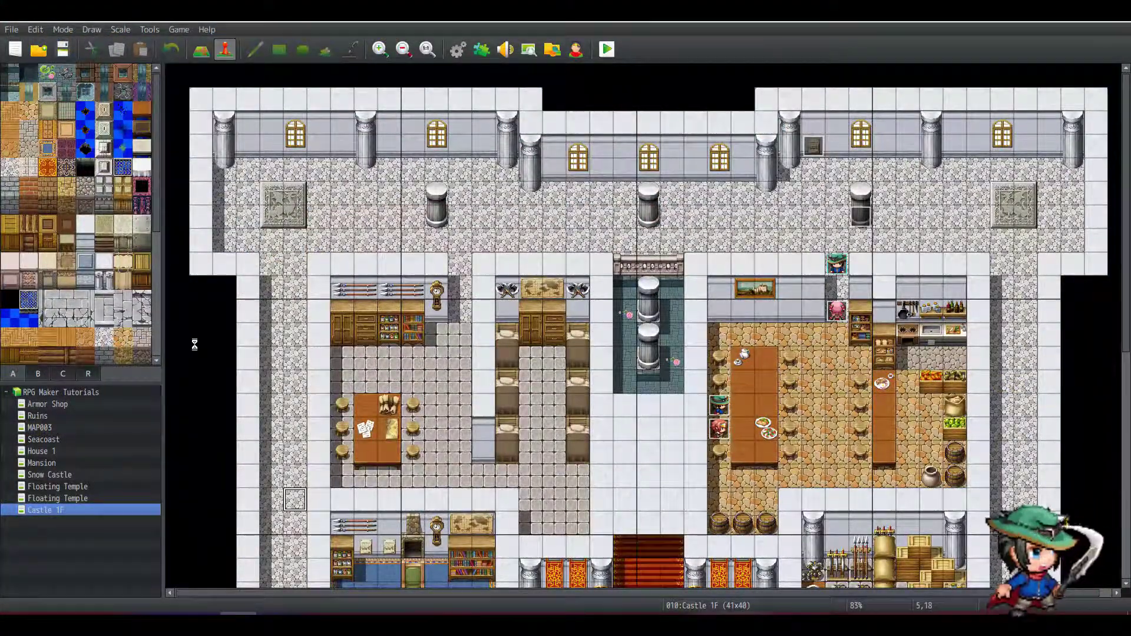
Open the database and review the Ultra Carrot of Maximum Health item's name, description and target action notetag.
key(F9)
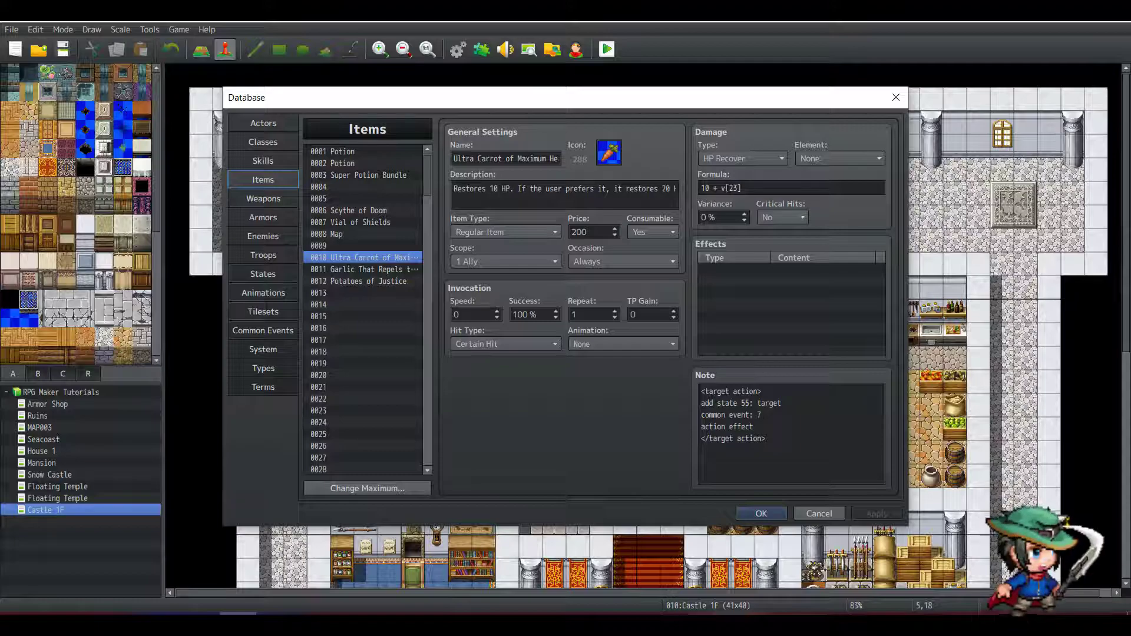
triple_click(530, 159)
key(End)
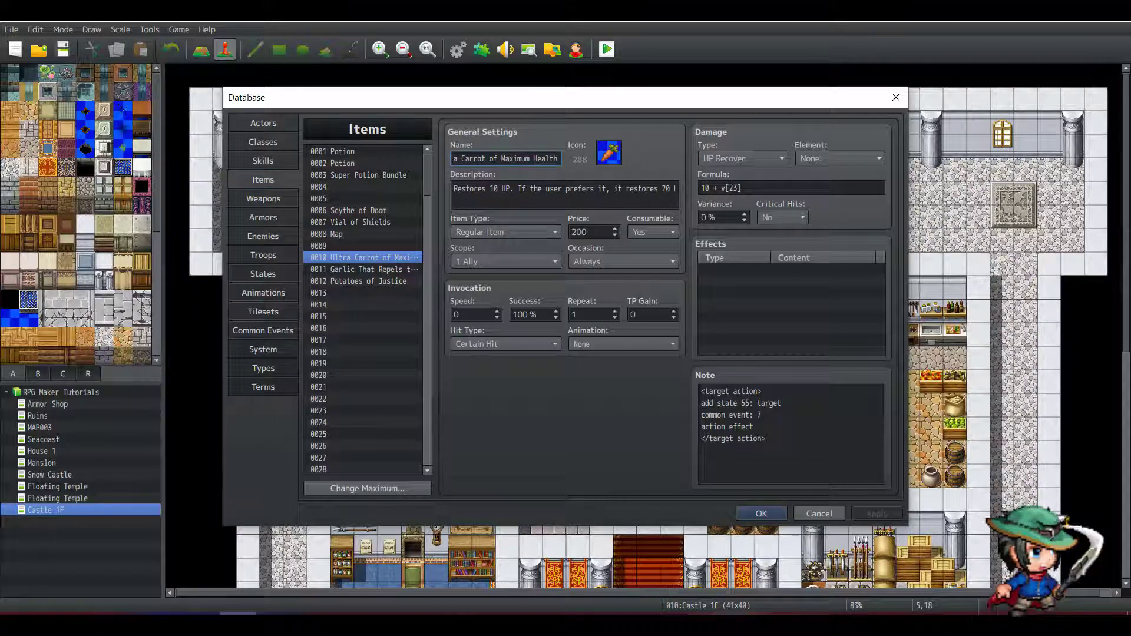
drag(454, 189, 502, 190)
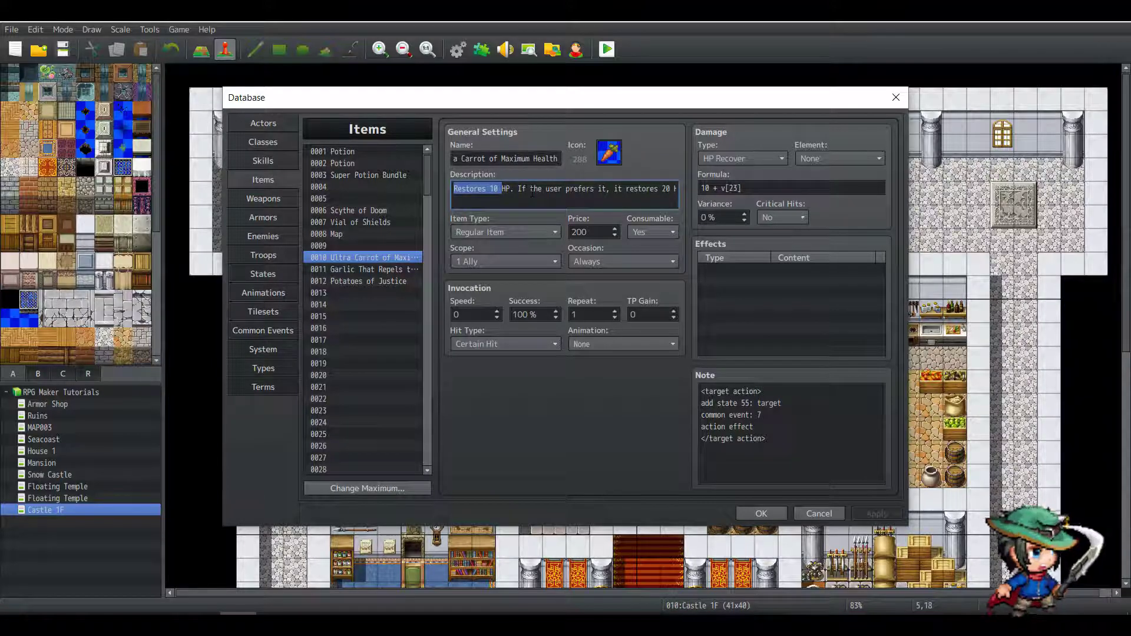
key(ctrl+a)
key(End)
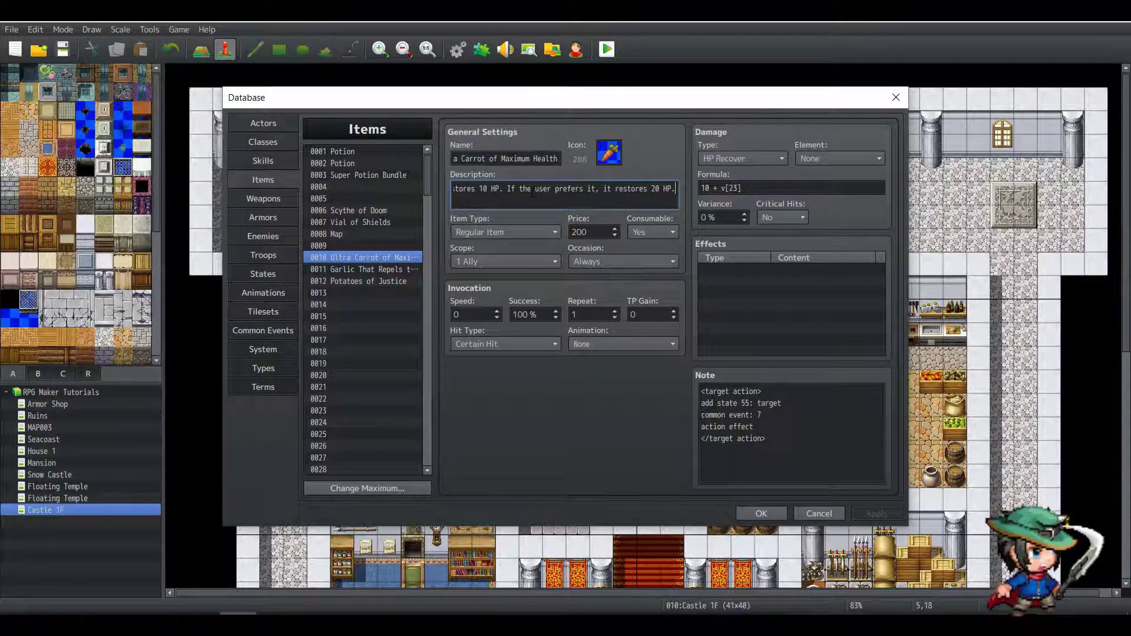
click(784, 443)
key(ctrl+a)
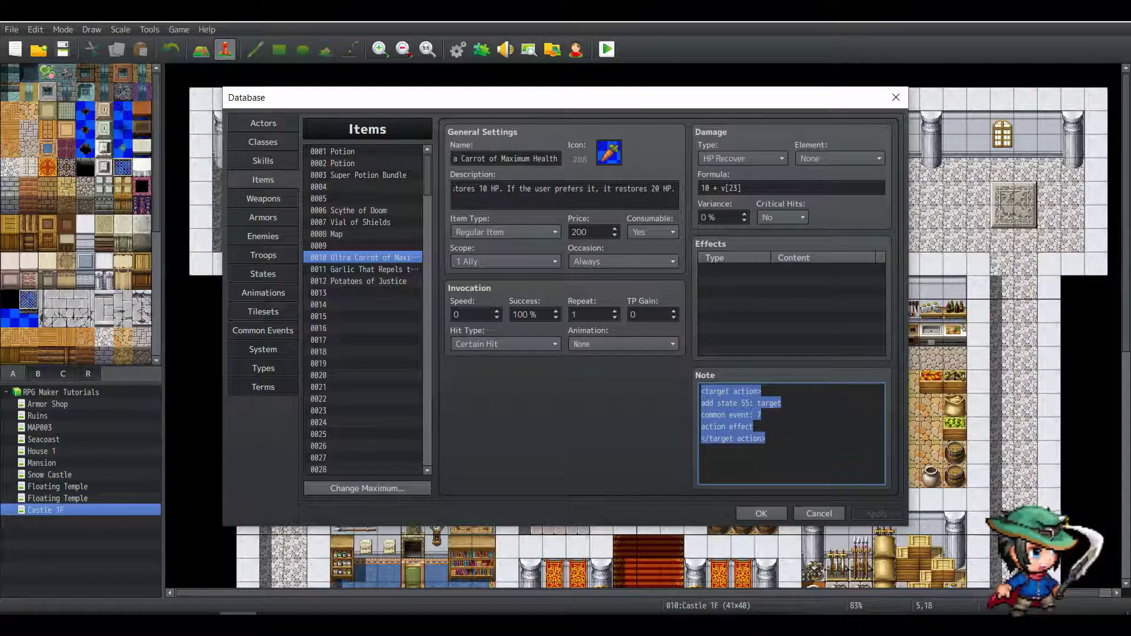
click(752, 406)
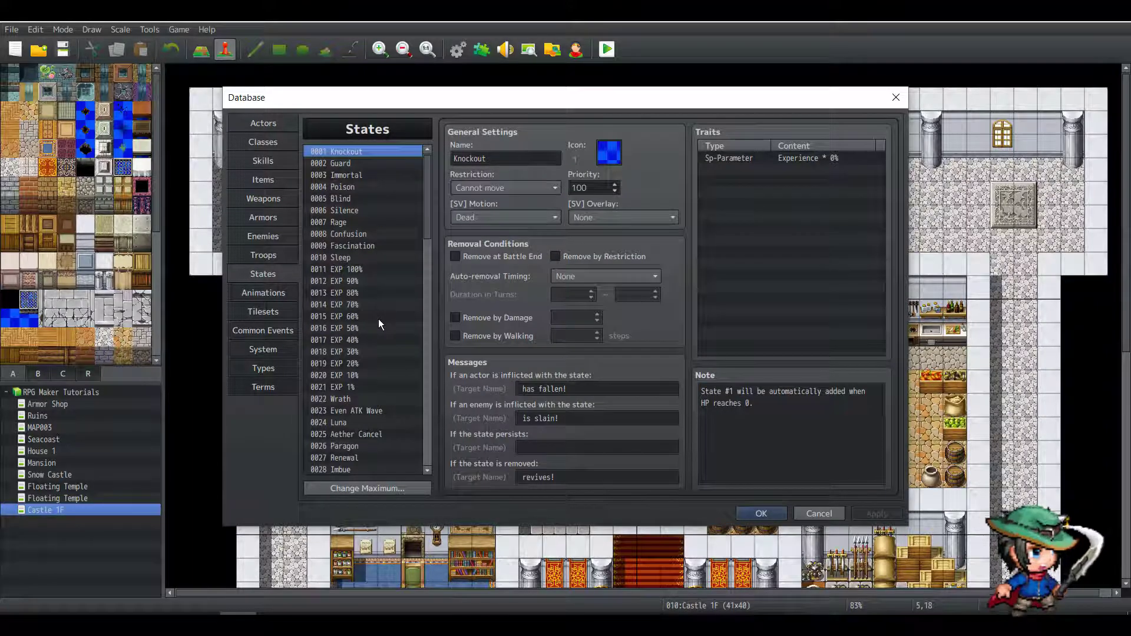
Look up state 55, Check State, in the database's states and view its settings.
scroll(377, 330, down, 14)
scroll(367, 278, up, 1)
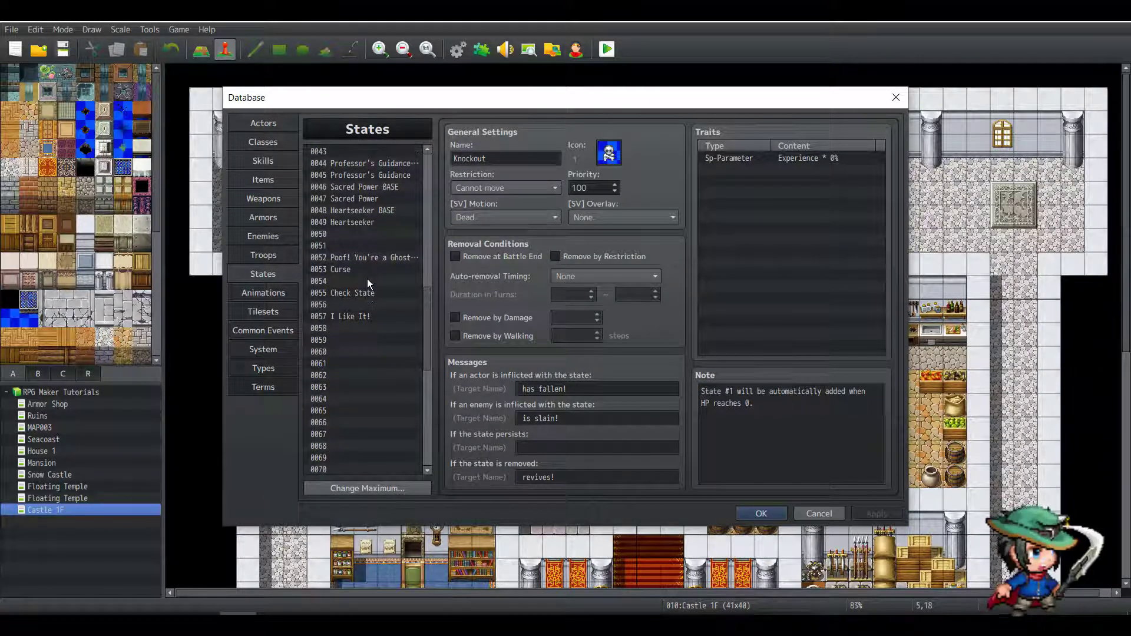
click(363, 294)
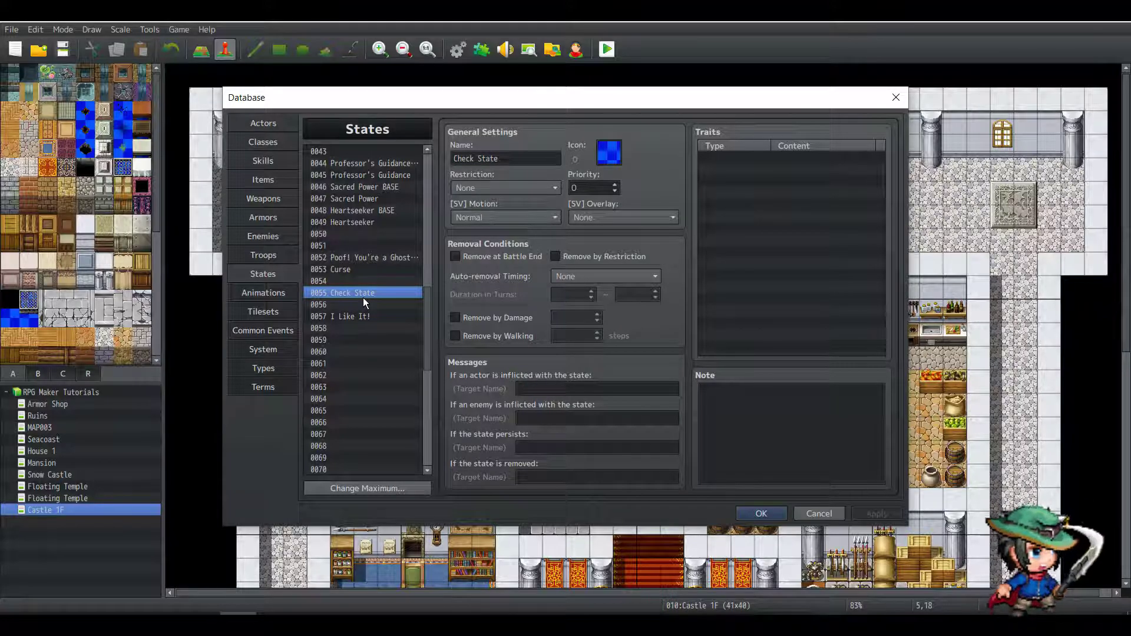
Examine the Do You Like Carrots? common event, comparing the Runefire and Harold branches and their Carrot # variable and state commands.
click(272, 329)
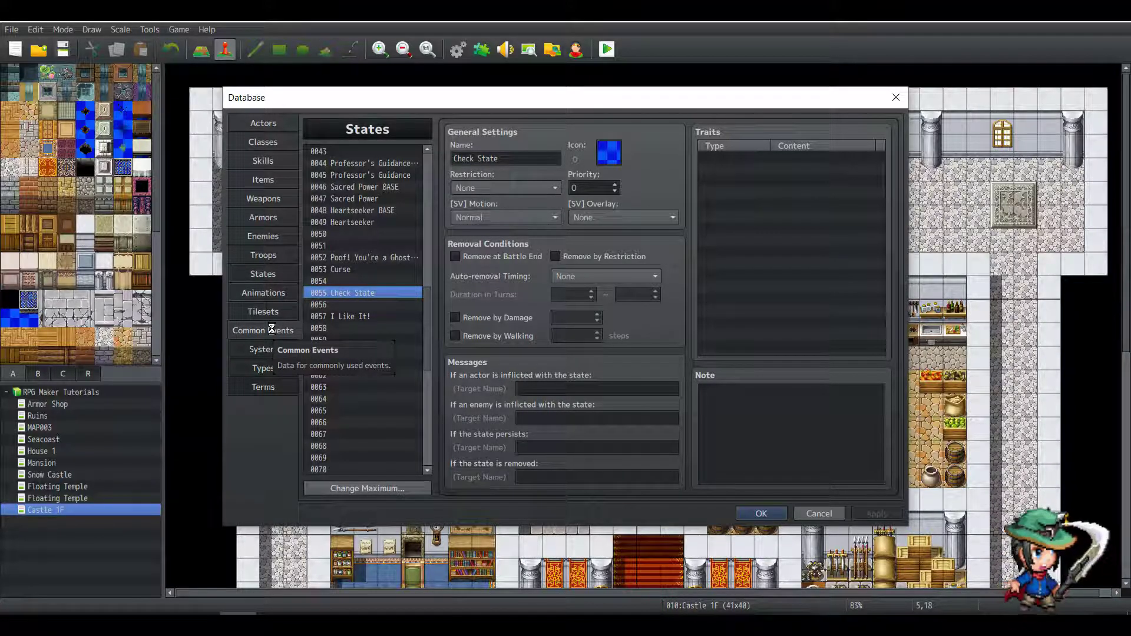
click(398, 223)
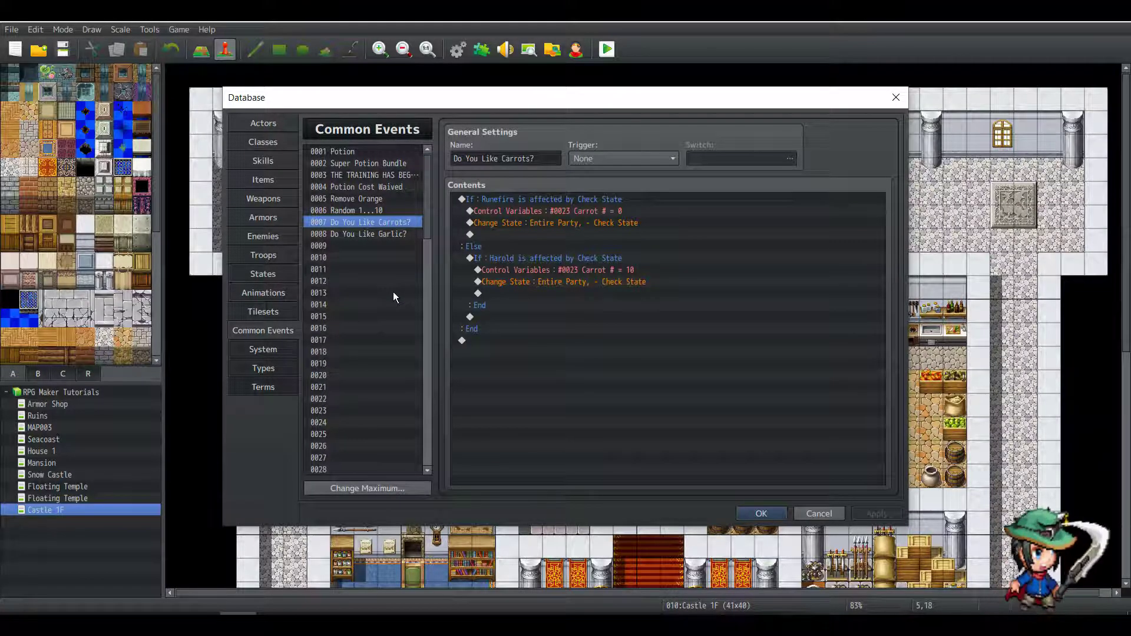
click(535, 200)
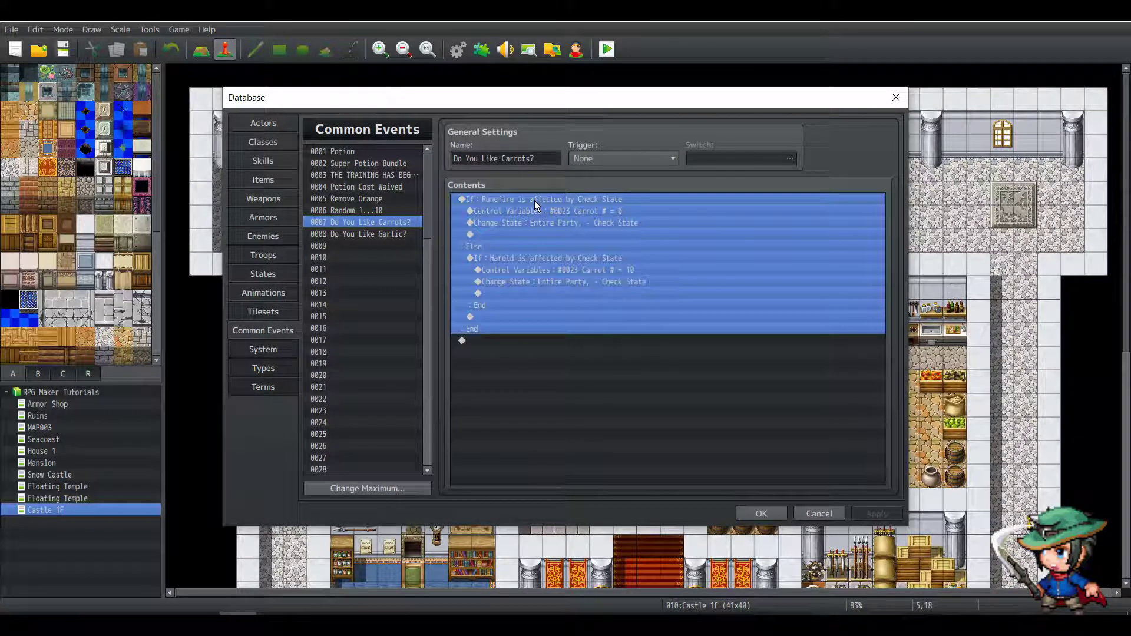
click(571, 211)
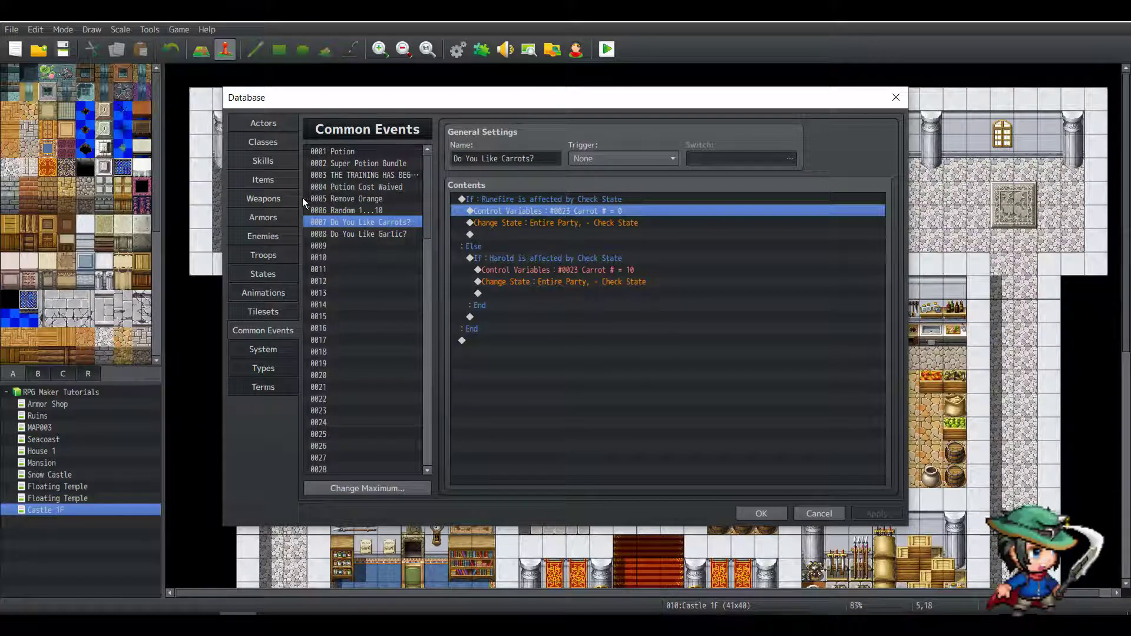
click(594, 304)
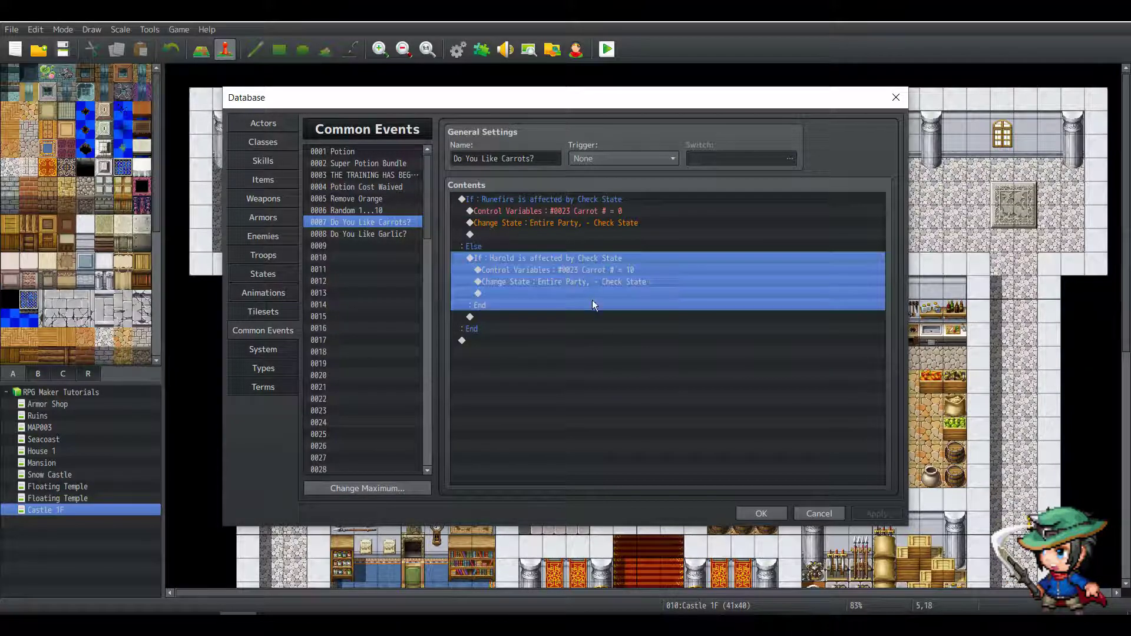
click(589, 269)
click(588, 211)
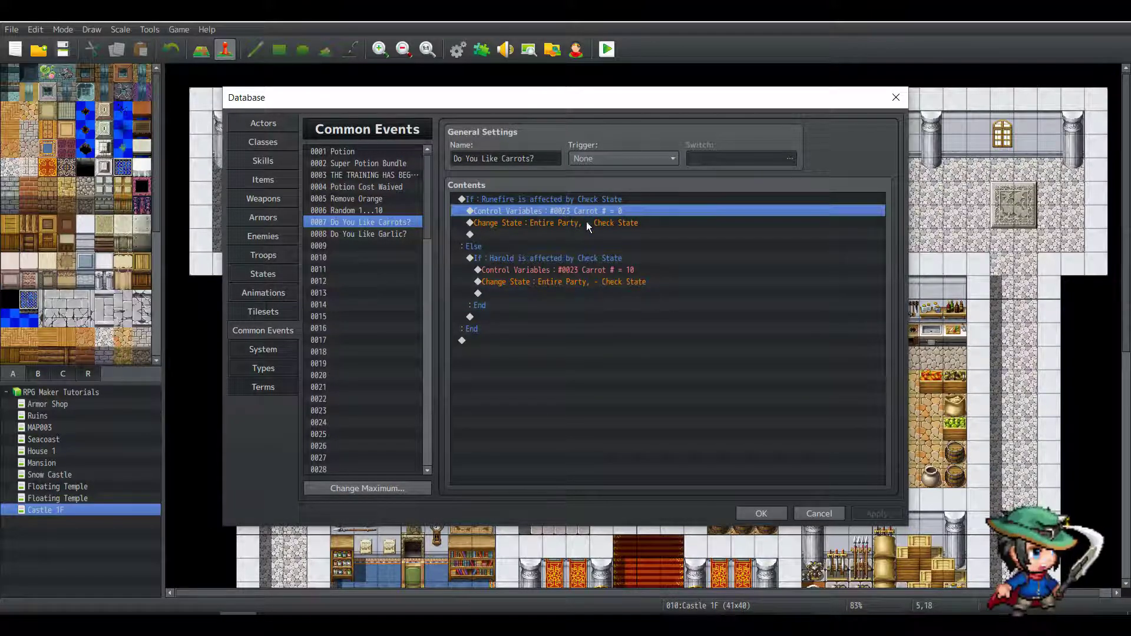
click(581, 270)
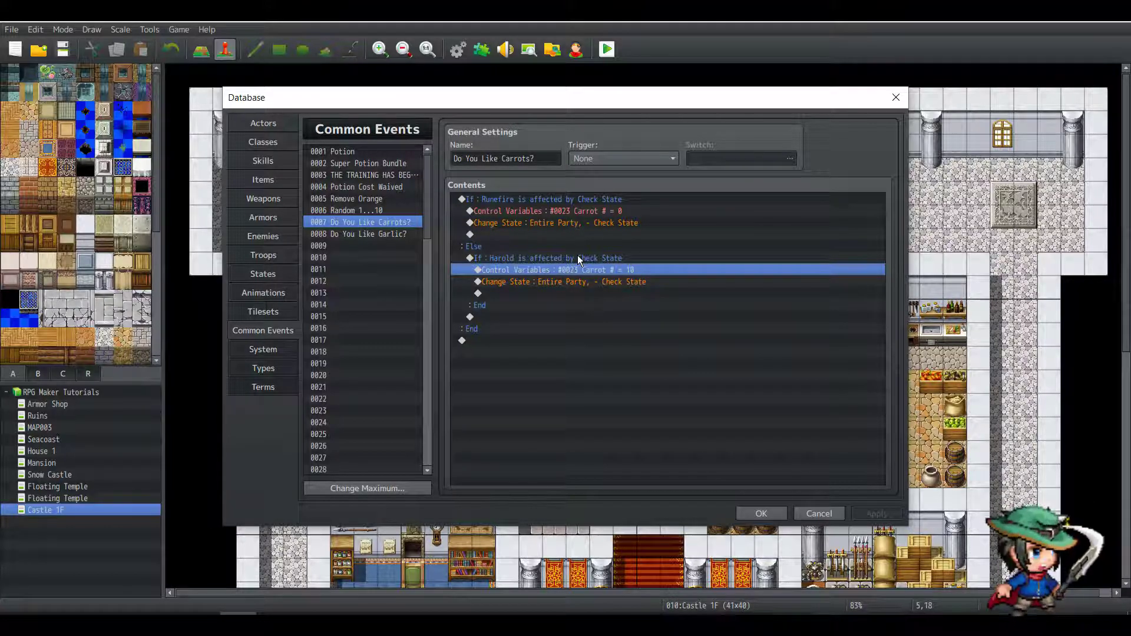
click(573, 223)
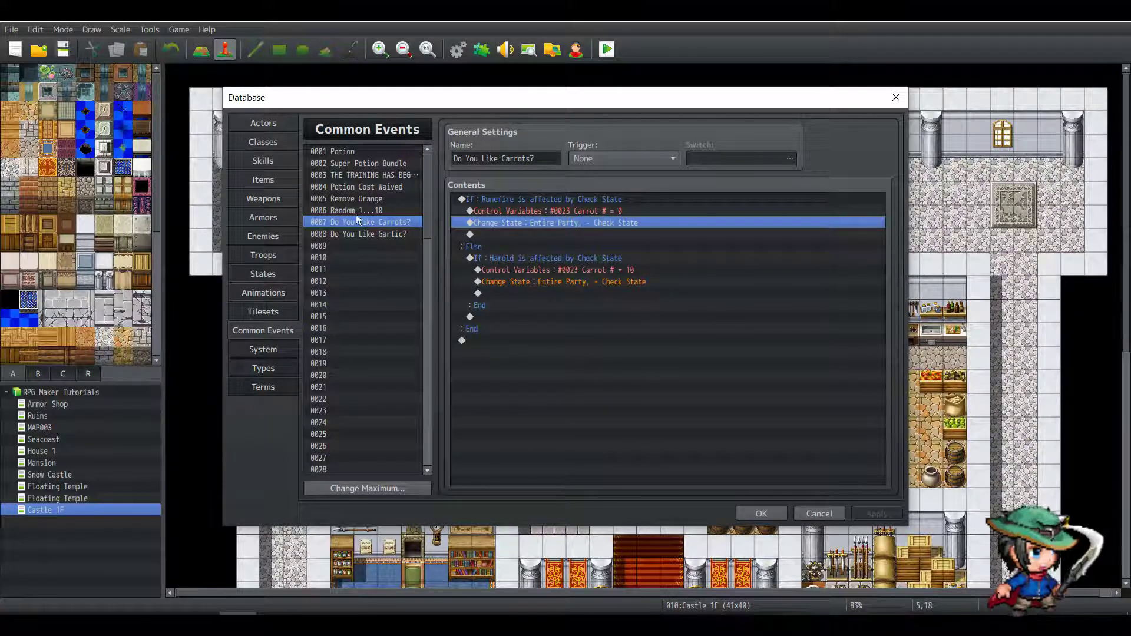
Review the damage formula and target action notetag of the garlic item, number 0011.
click(262, 179)
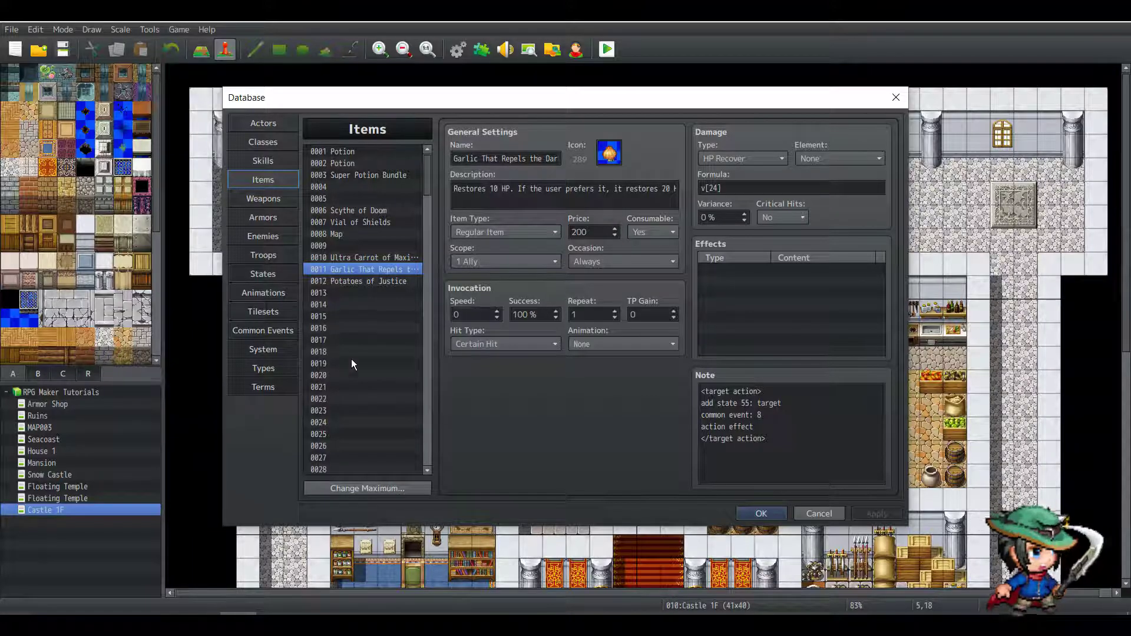
click(725, 188)
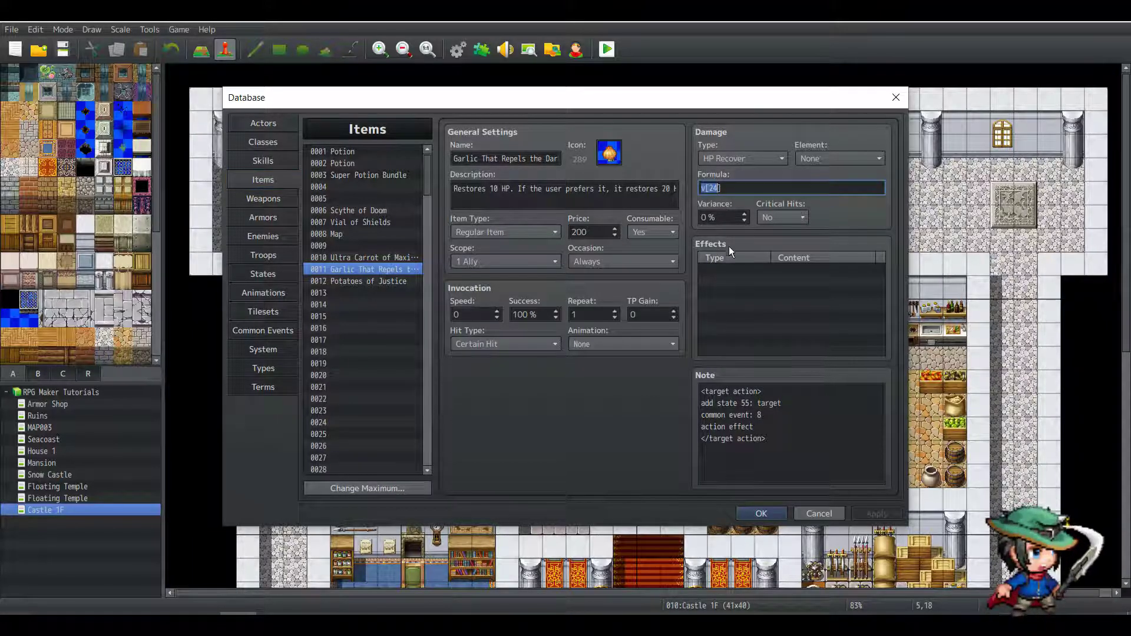
drag(778, 442, 618, 378)
click(784, 443)
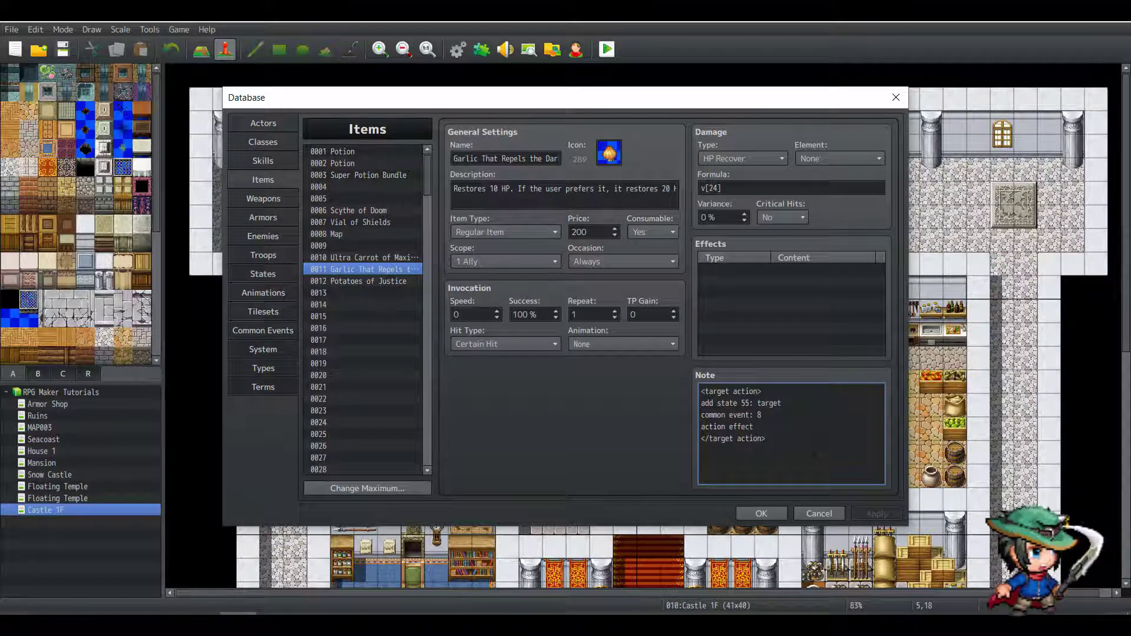
drag(780, 442, 447, 378)
Examine the Do You Like Garlic? common event, comparing the Garlic # variable commands in the Runefire and Harold branches.
click(263, 331)
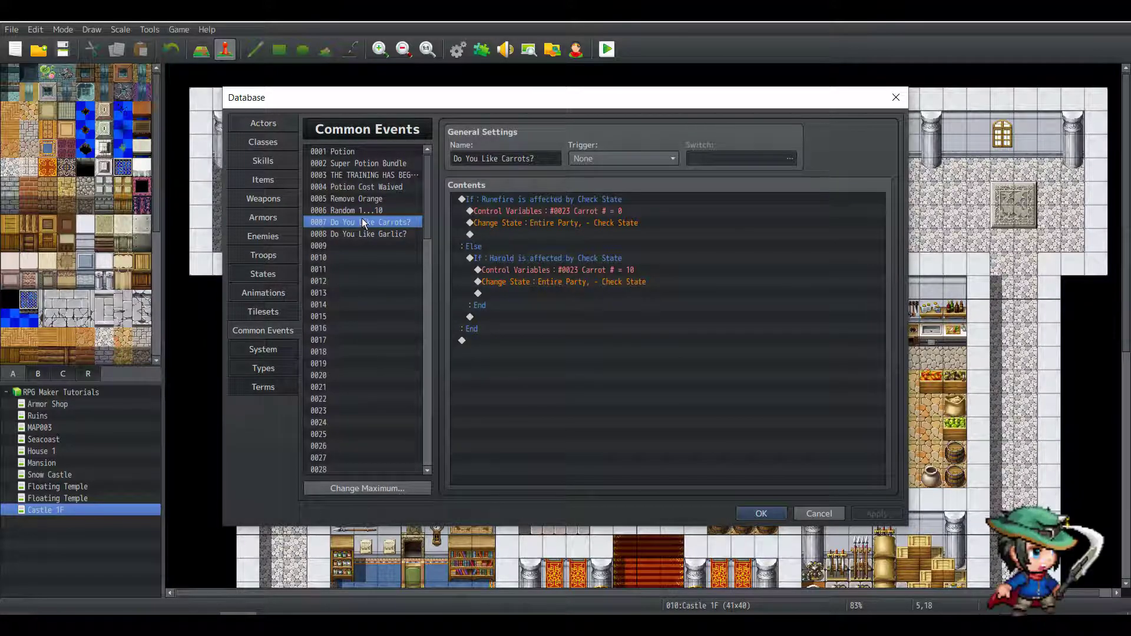
key(ctrl+a)
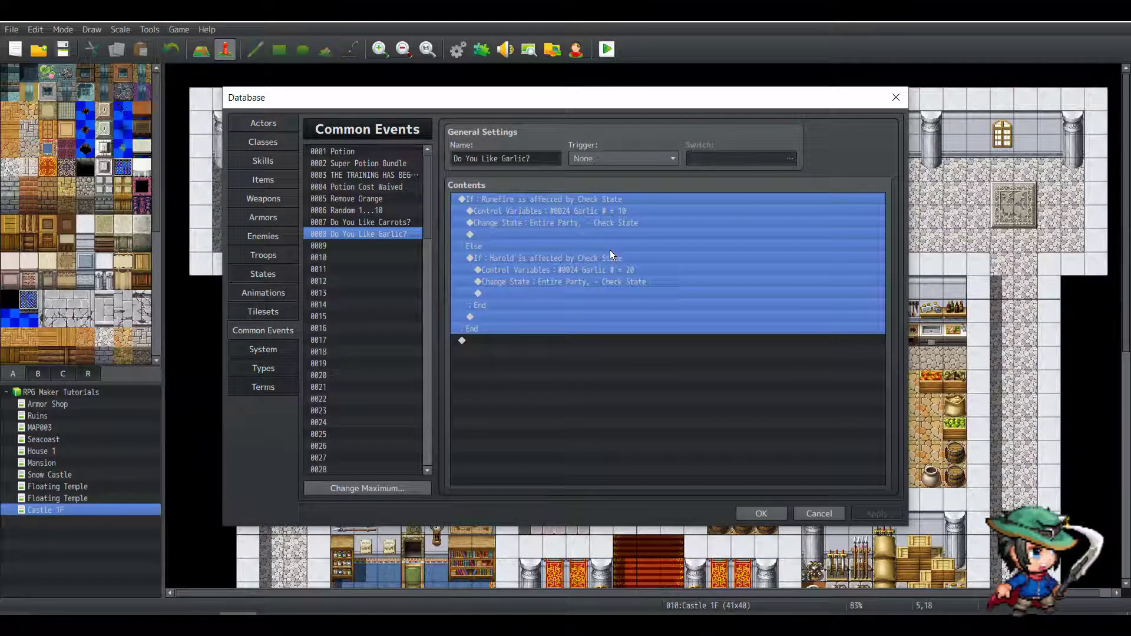
click(610, 257)
click(617, 201)
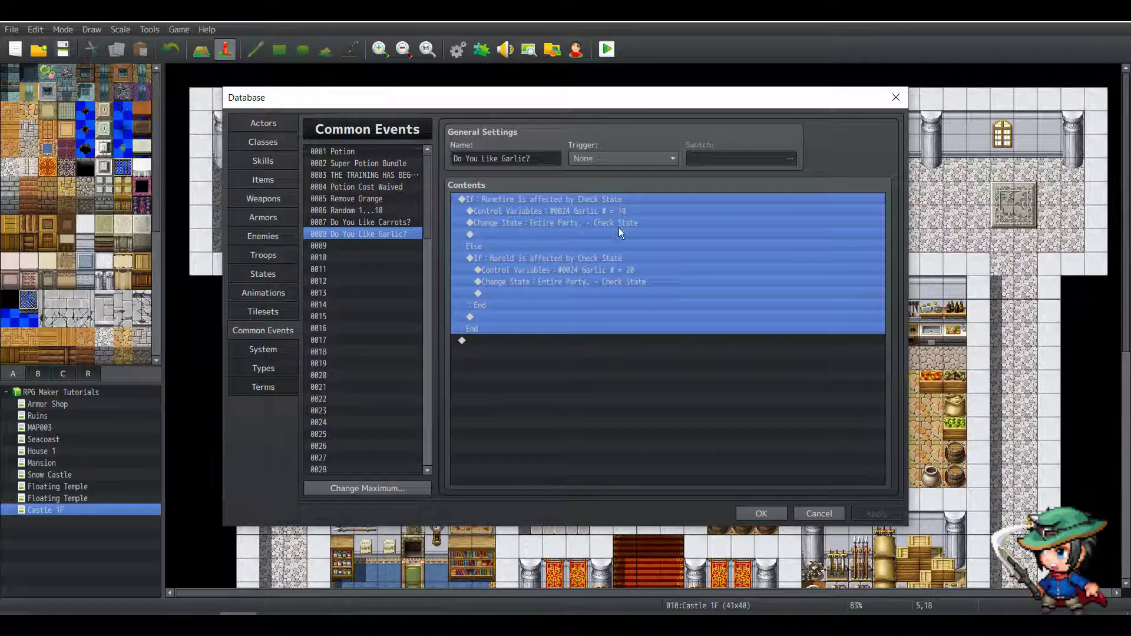
click(613, 258)
click(586, 200)
click(578, 211)
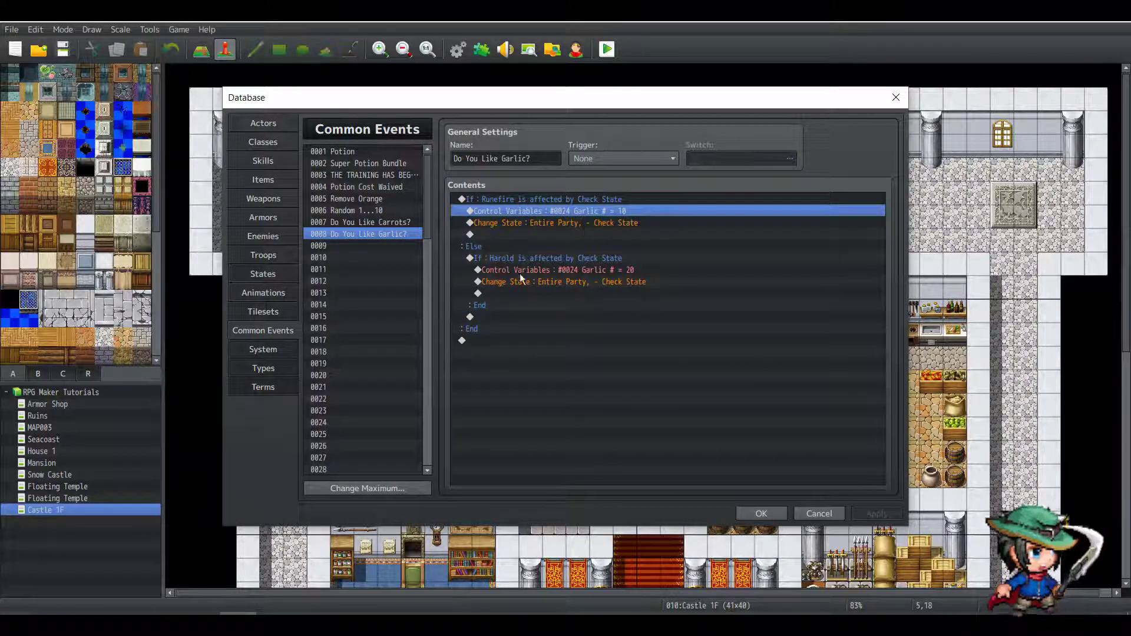
click(610, 223)
click(610, 212)
click(630, 270)
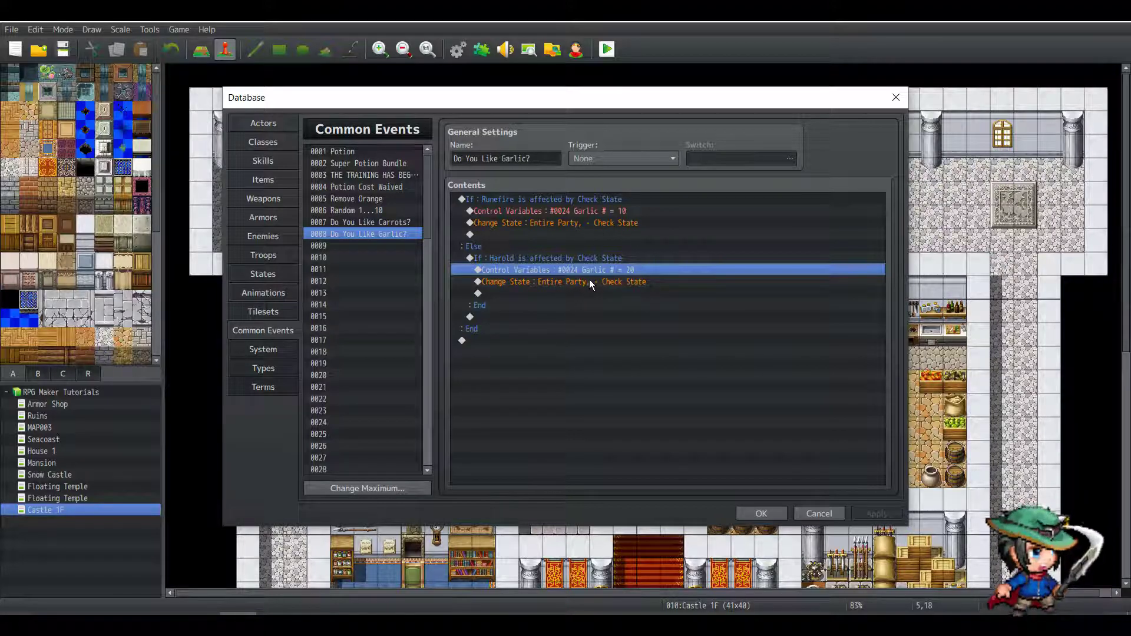
click(411, 234)
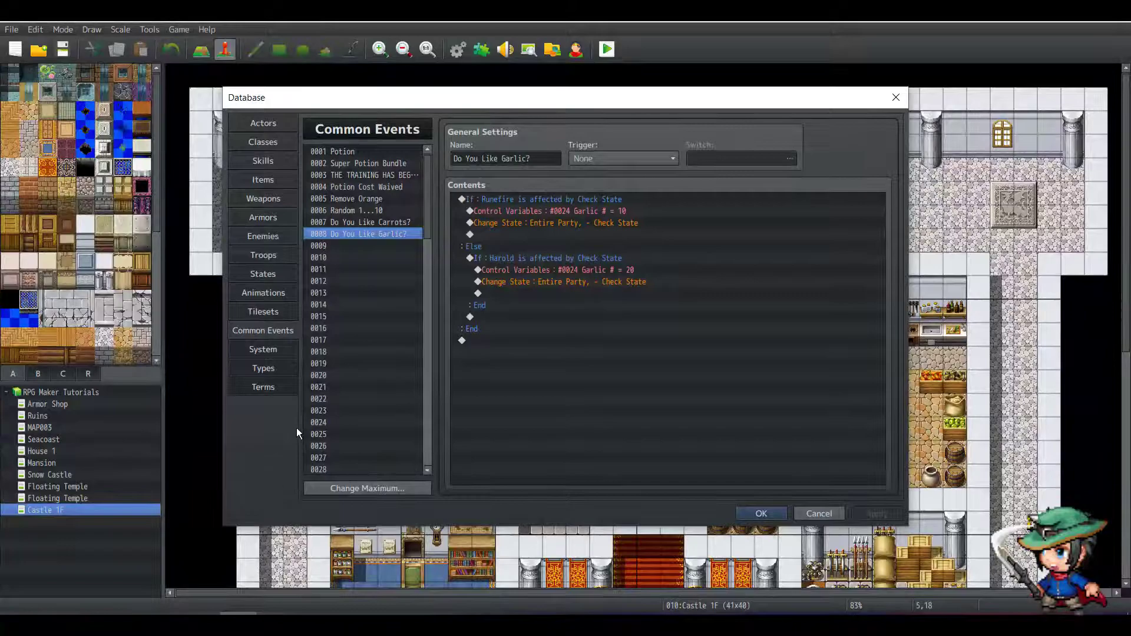
View the Potatoes of Justice item and state 57, I Like It!, which its formula refers to.
click(283, 180)
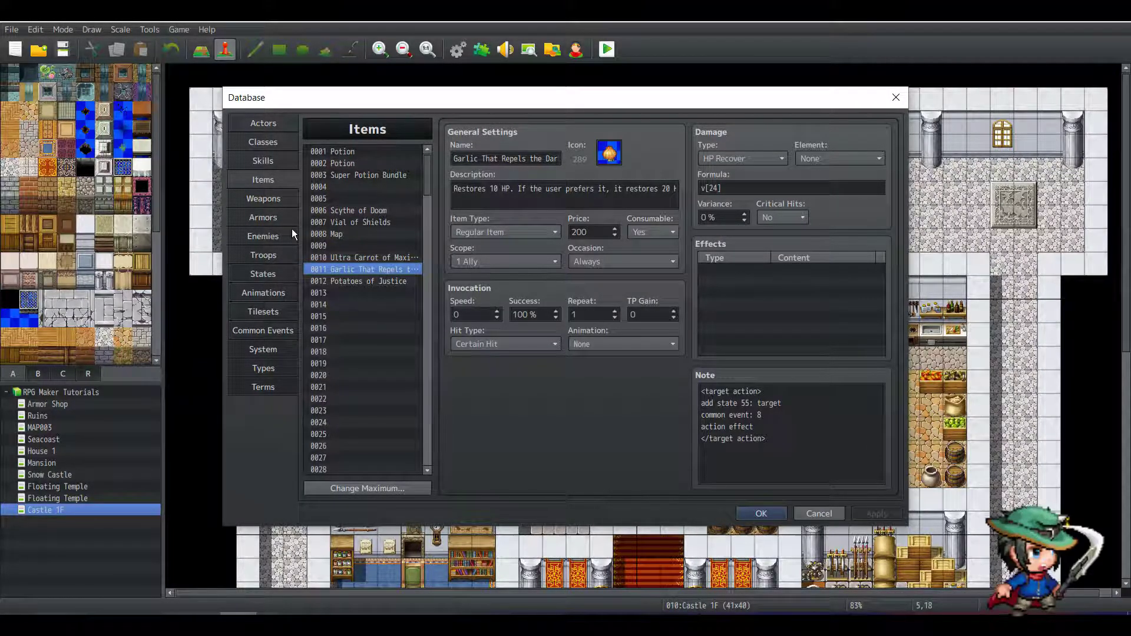
click(382, 283)
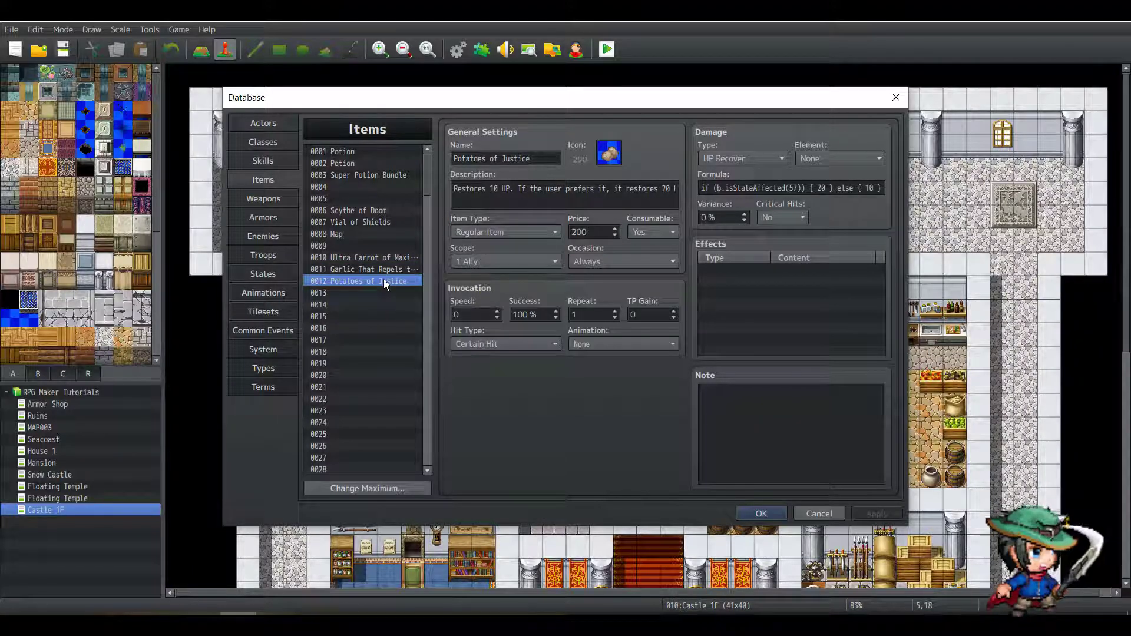
click(262, 272)
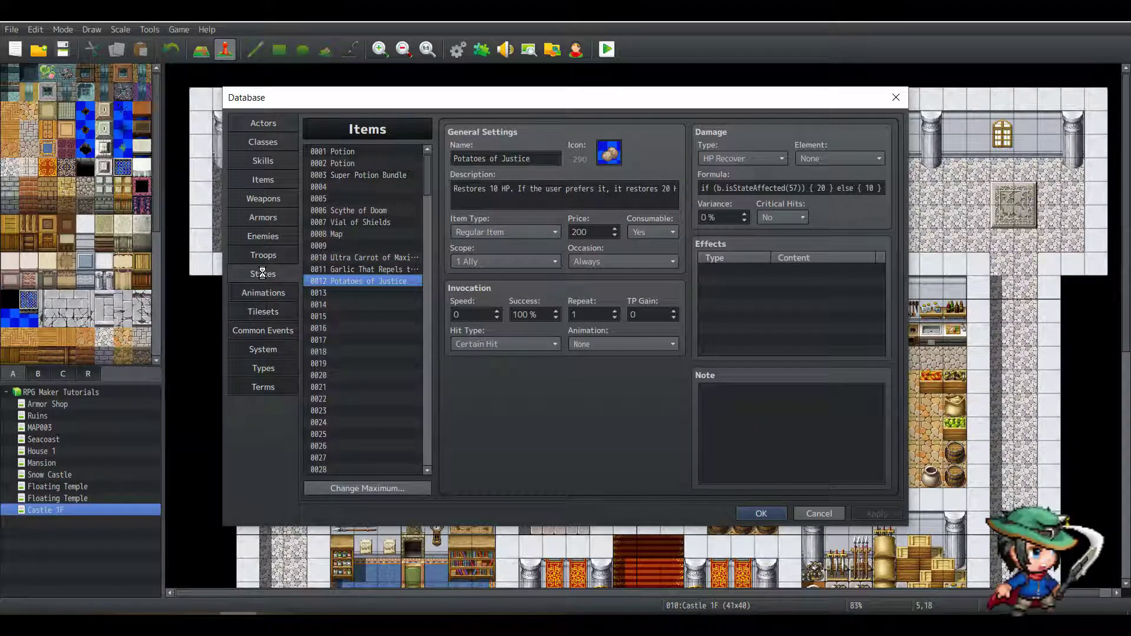
click(391, 315)
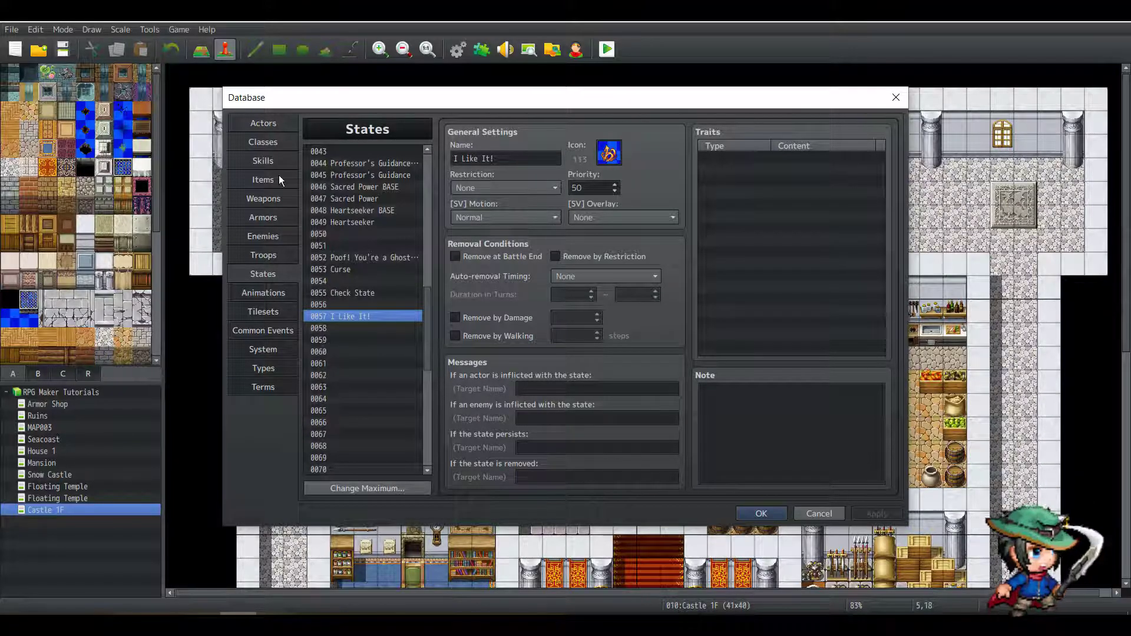
Return to the Potatoes of Justice item and examine the isStateAffected condition in its damage formula.
click(264, 179)
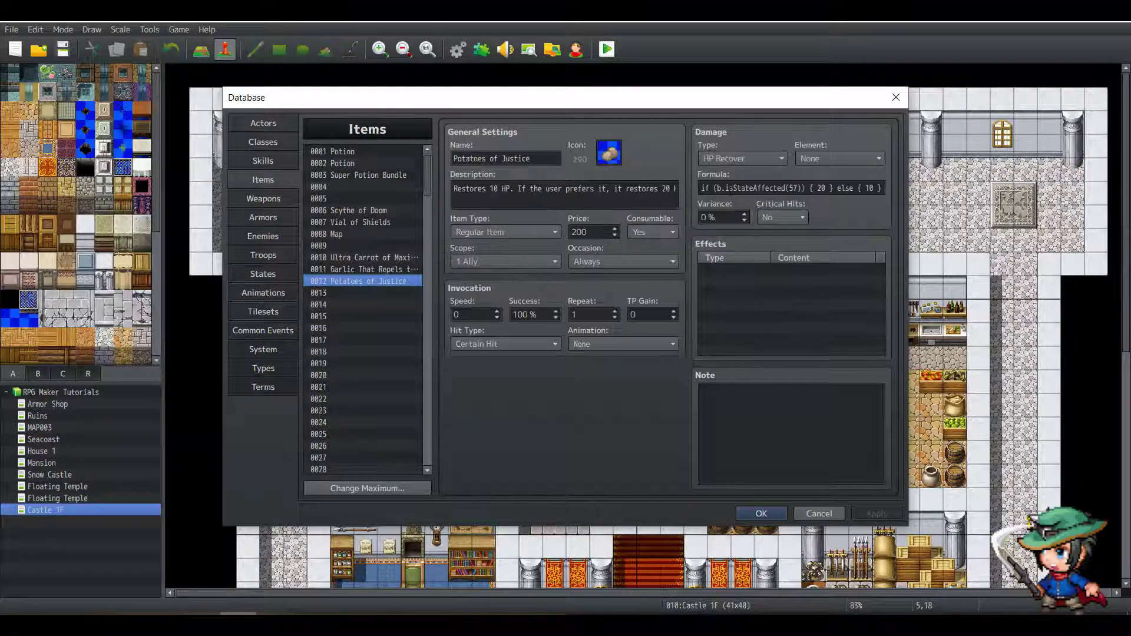
right_click(720, 188)
key(Escape)
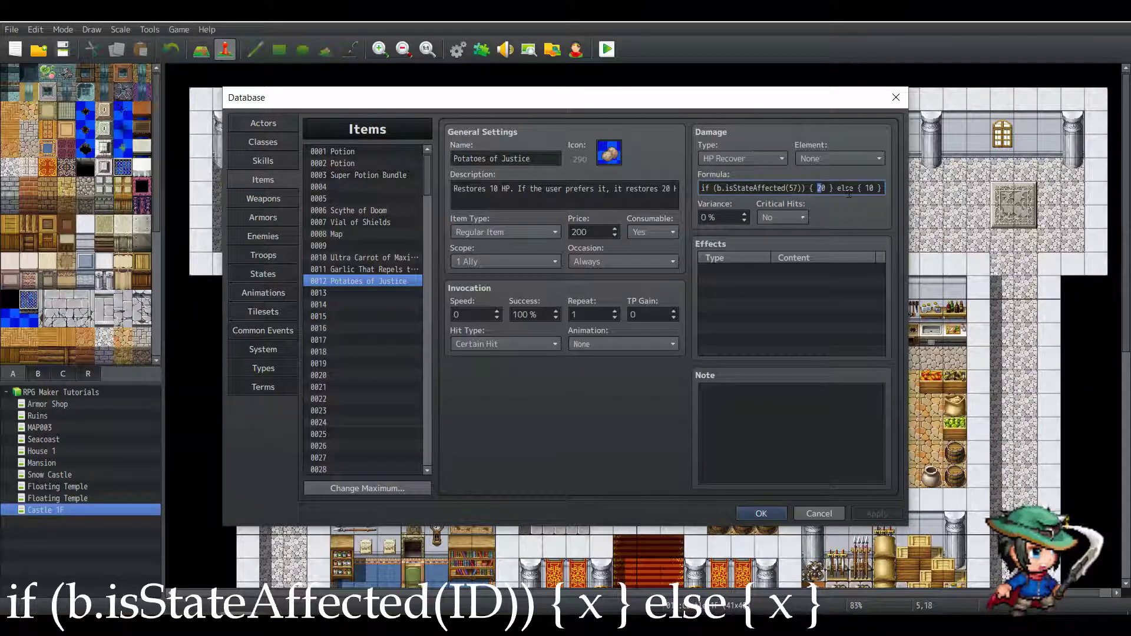
key(ctrl+a)
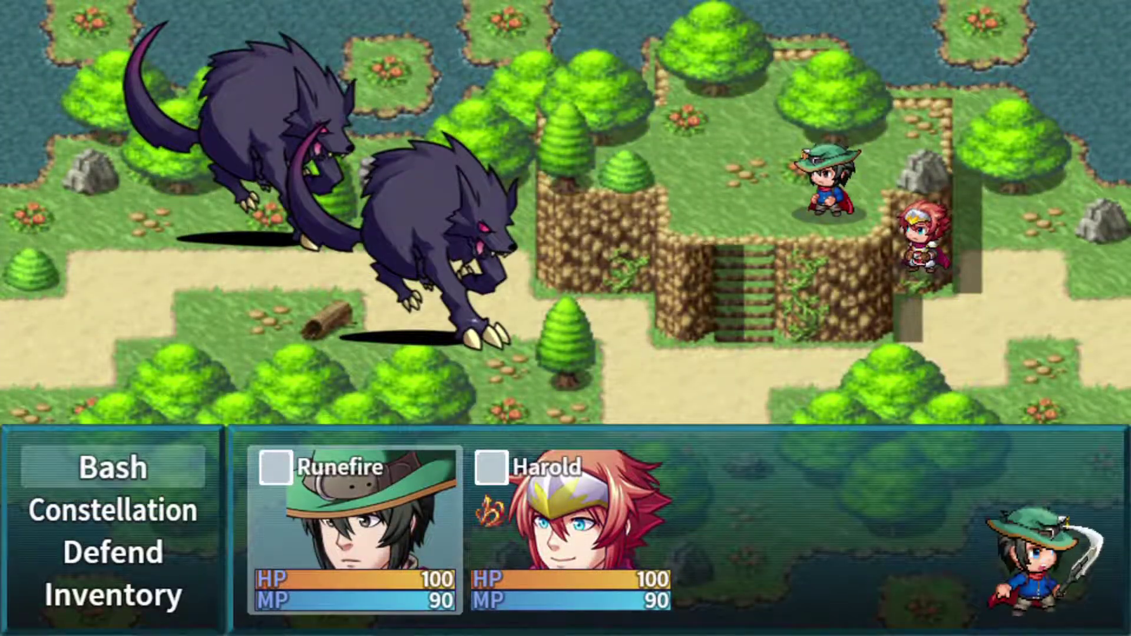
In the battle test, choose the Ultra Carrot of Maximum Health from the inventory as Runefire's action.
key(Down)
key(Down)
key(Up)
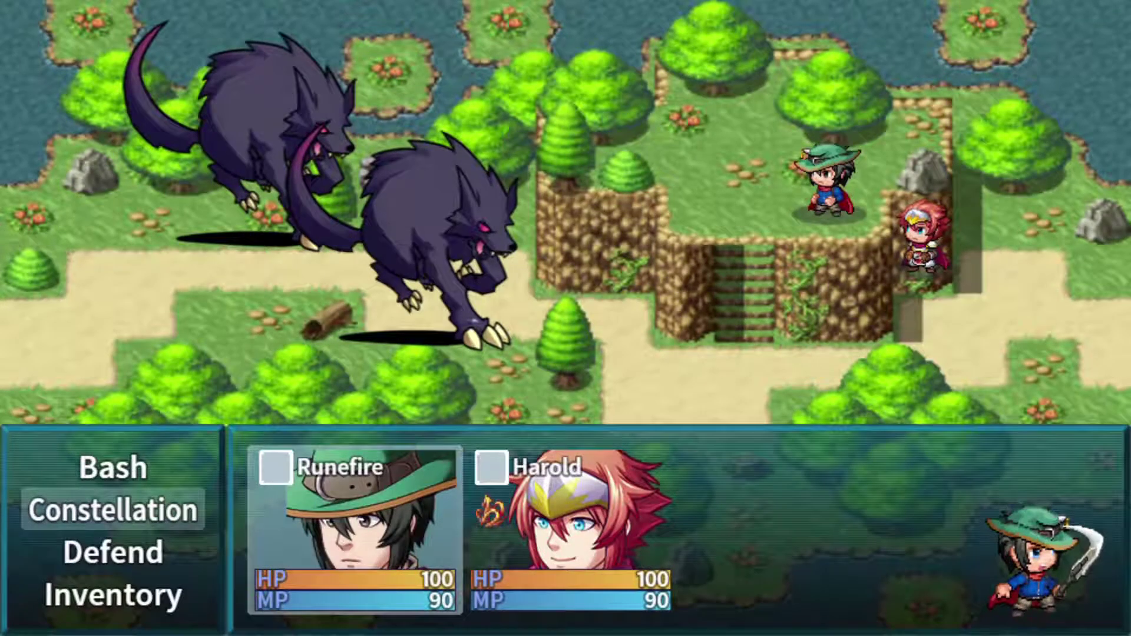
key(Down)
key(Down)
key(Return)
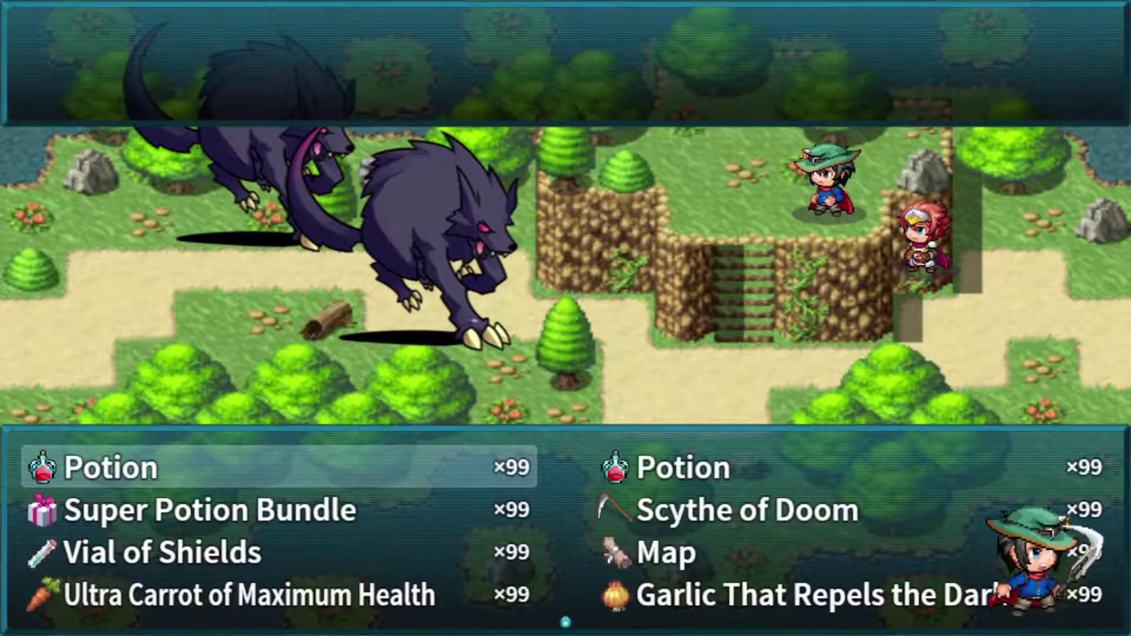
key(Down)
key(Down)
key(Down)
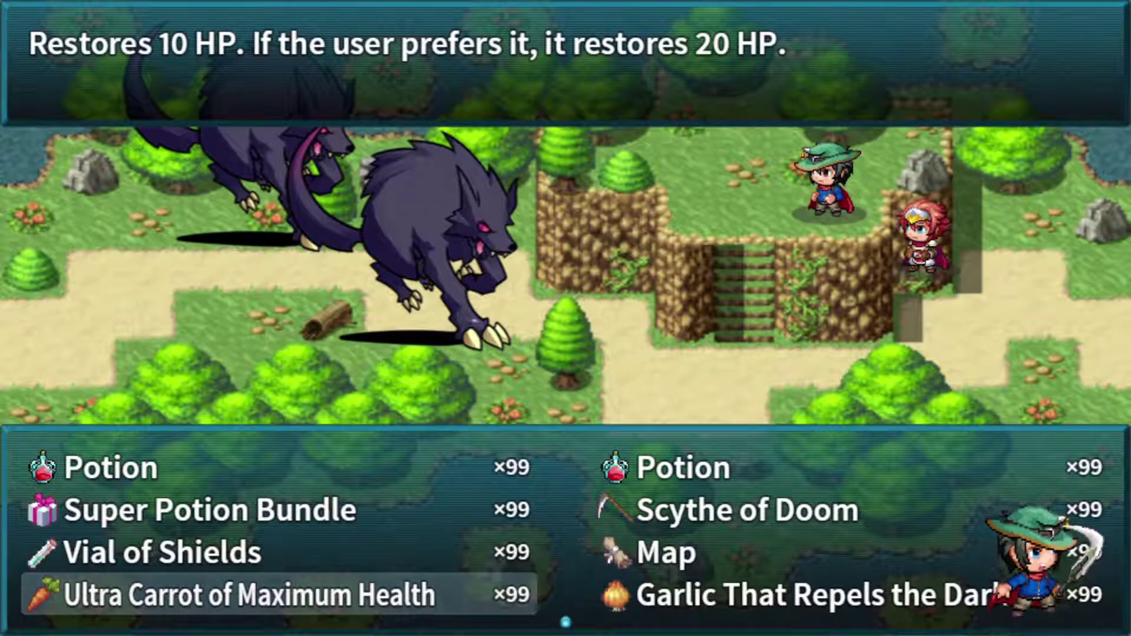
key(Escape)
Have Harold use the Ultra Carrot of Maximum Health on himself and play out the turn.
key(Down)
key(Up)
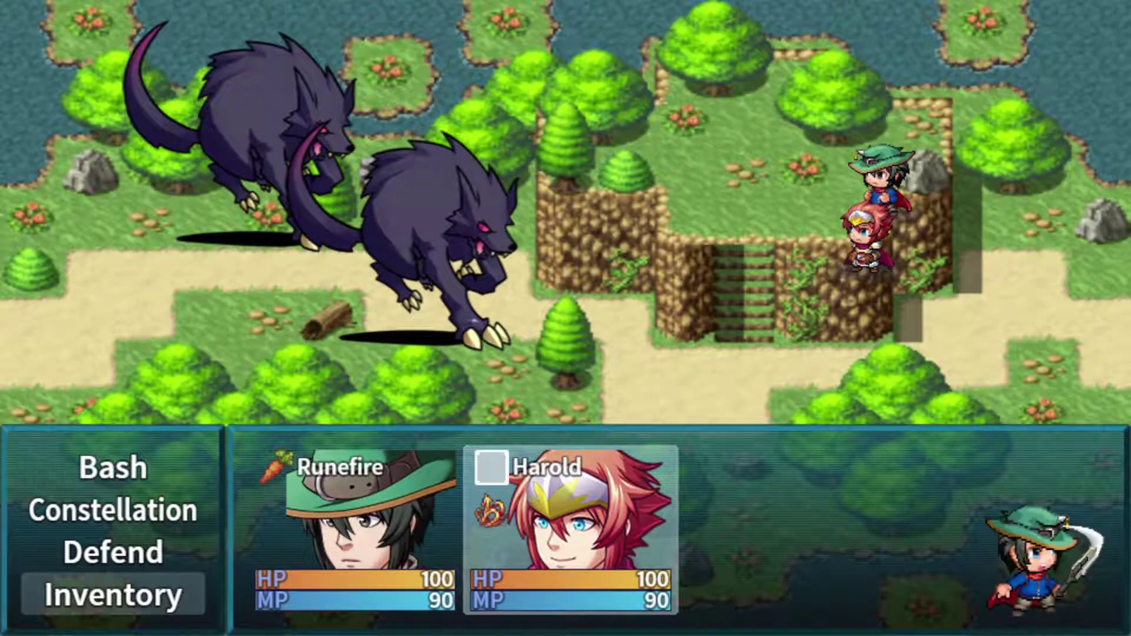
key(Return)
key(Return)
key(Right)
key(Return)
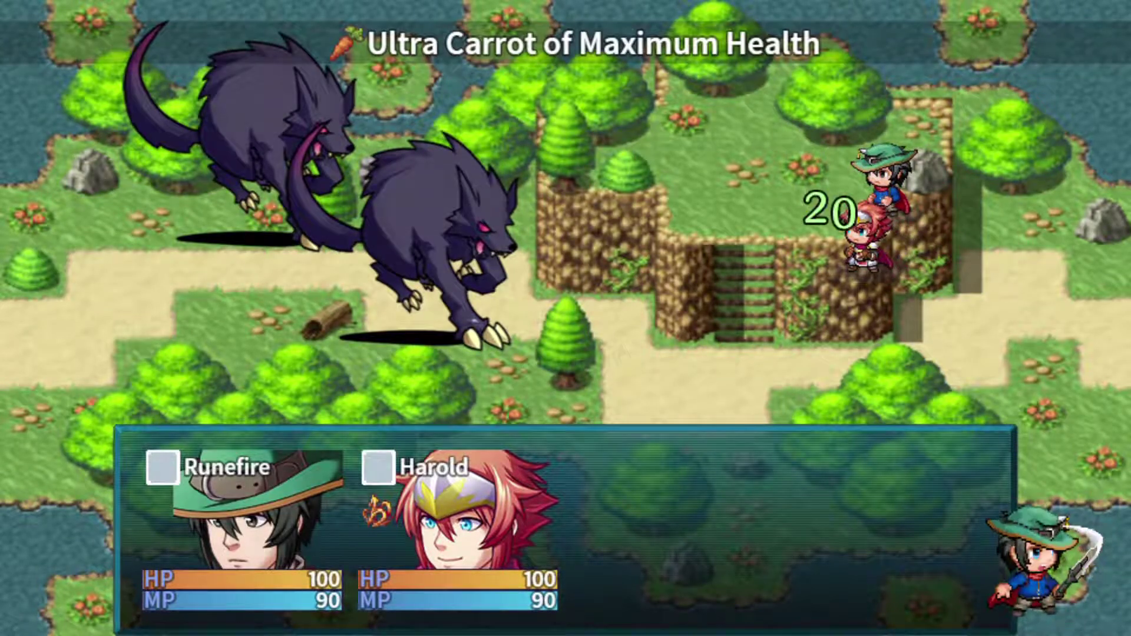
Have both Runefire and Harold use Garlic That Repels the Dark from the inventory and play out the turn.
key(Up)
key(Return)
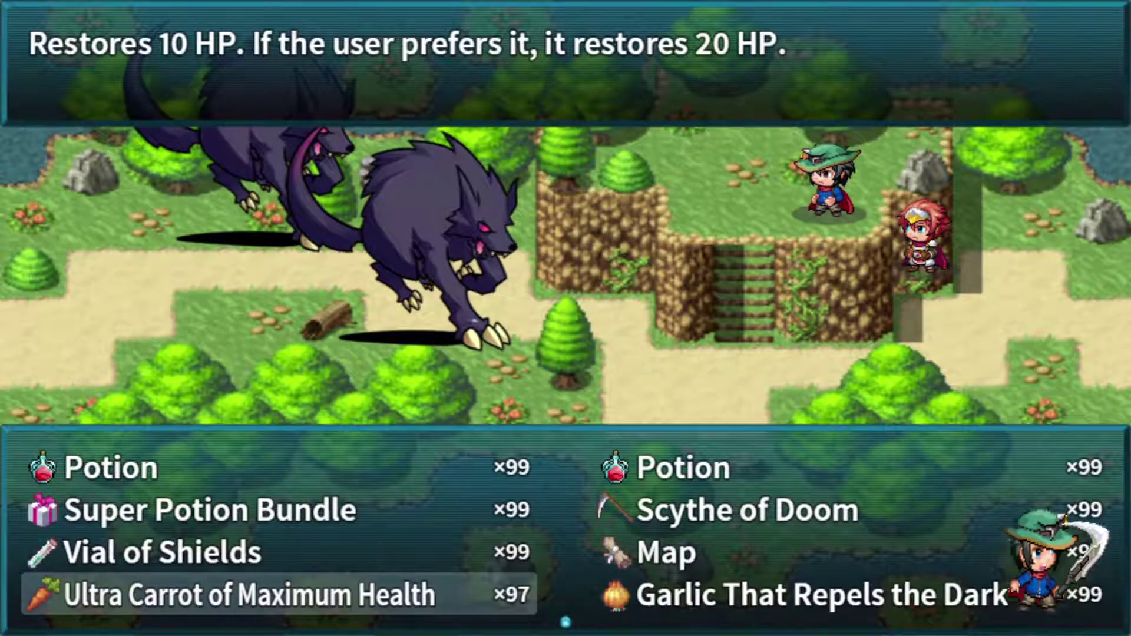
key(Right)
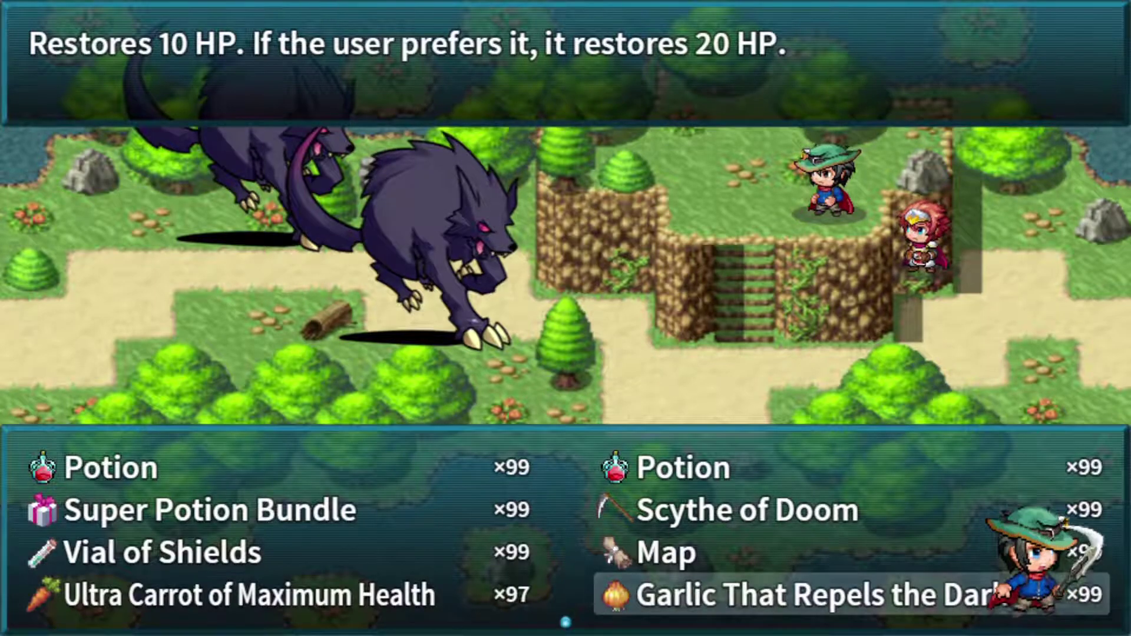
key(Return)
key(Up)
key(Return)
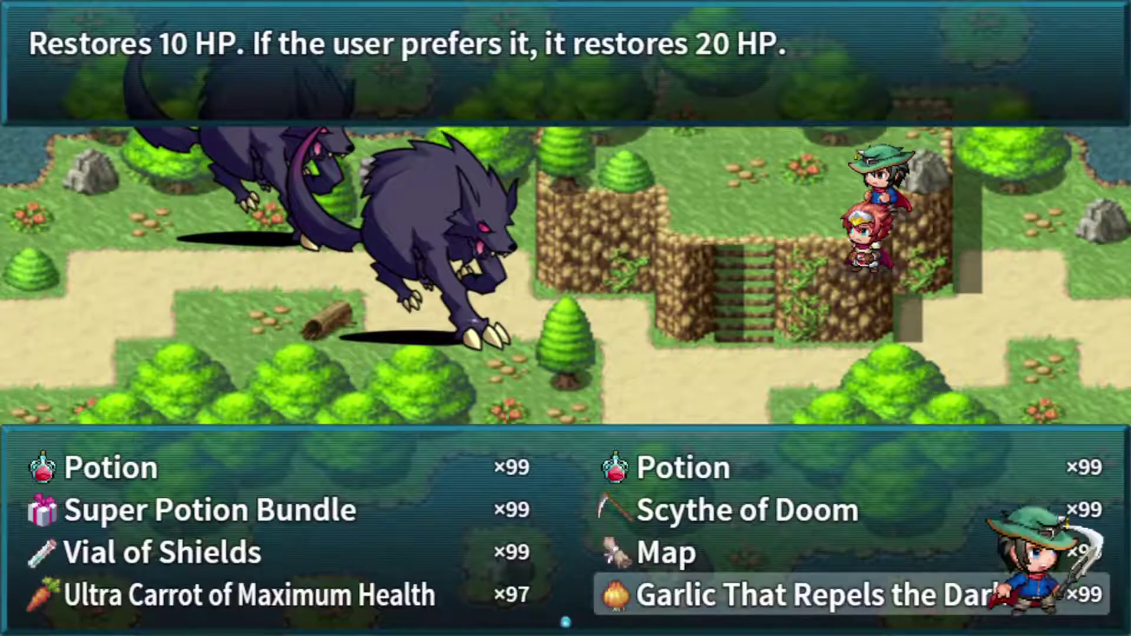
key(Return)
key(Return)
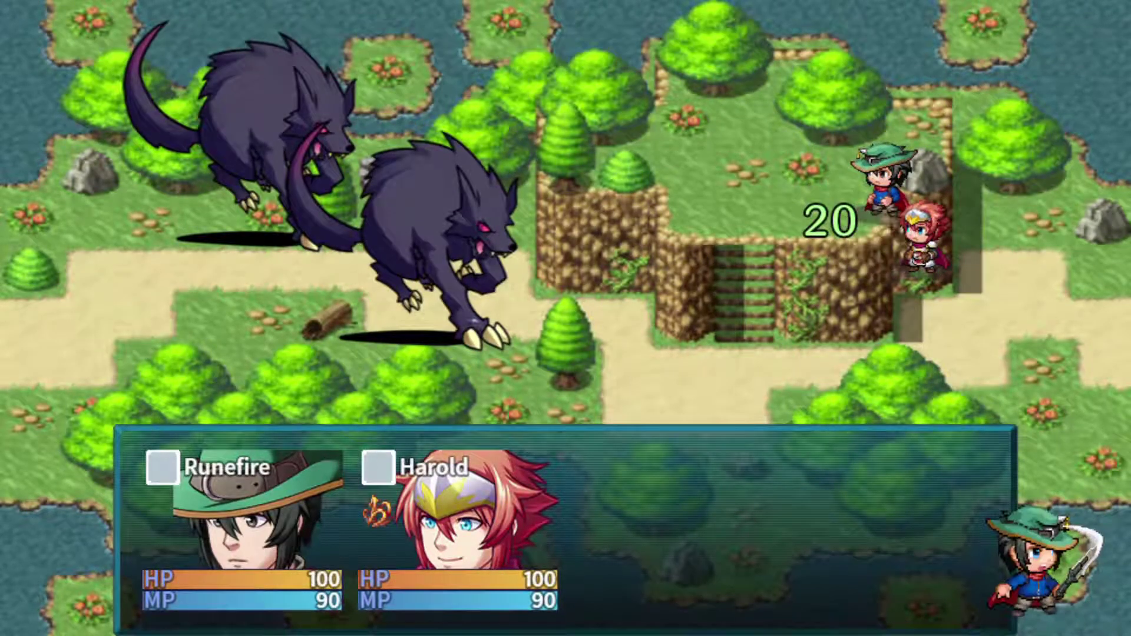
Choose the Potatoes of Justice as Runefire's action and compare the state icons of Runefire and Harold as targets.
key(Up)
key(Return)
key(Left)
key(Down)
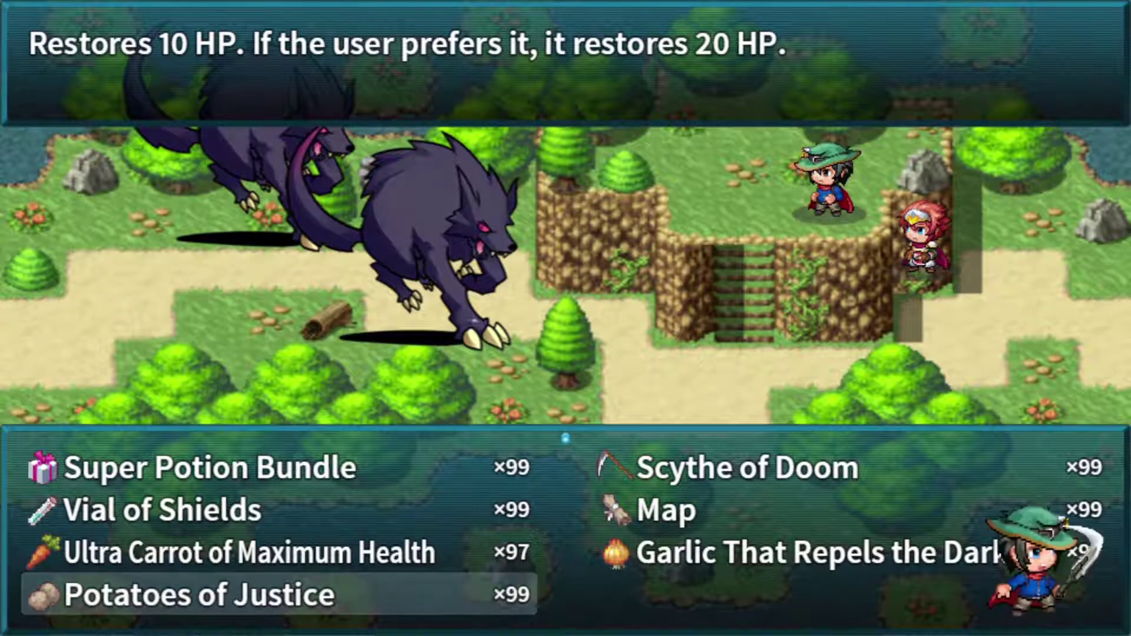
key(Return)
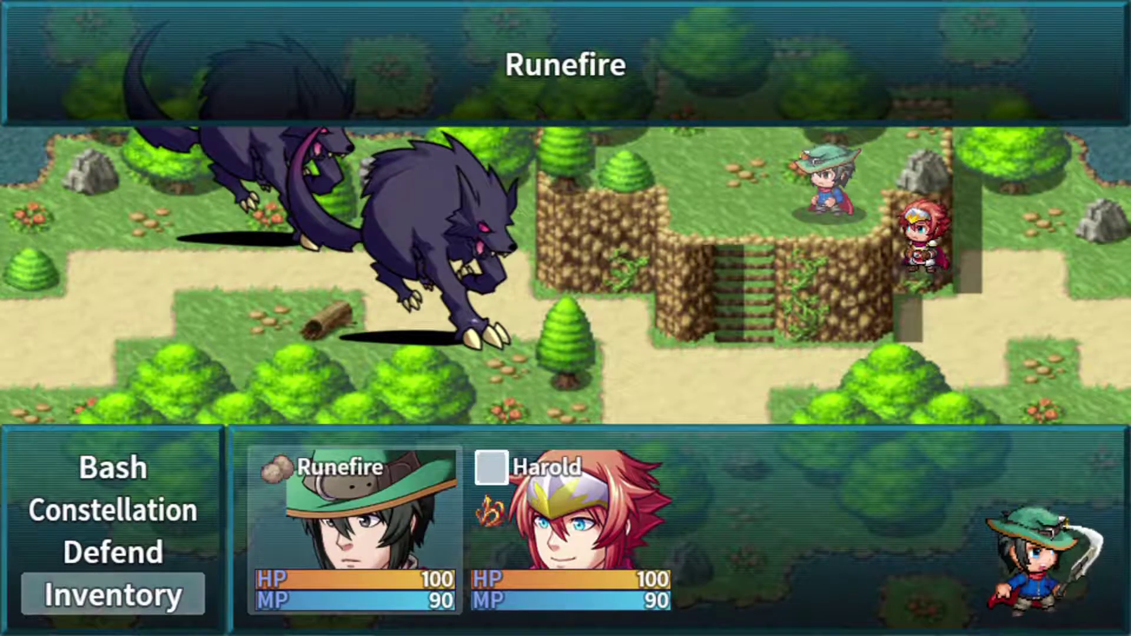
key(Right)
key(Left)
key(Right)
key(Left)
key(Right)
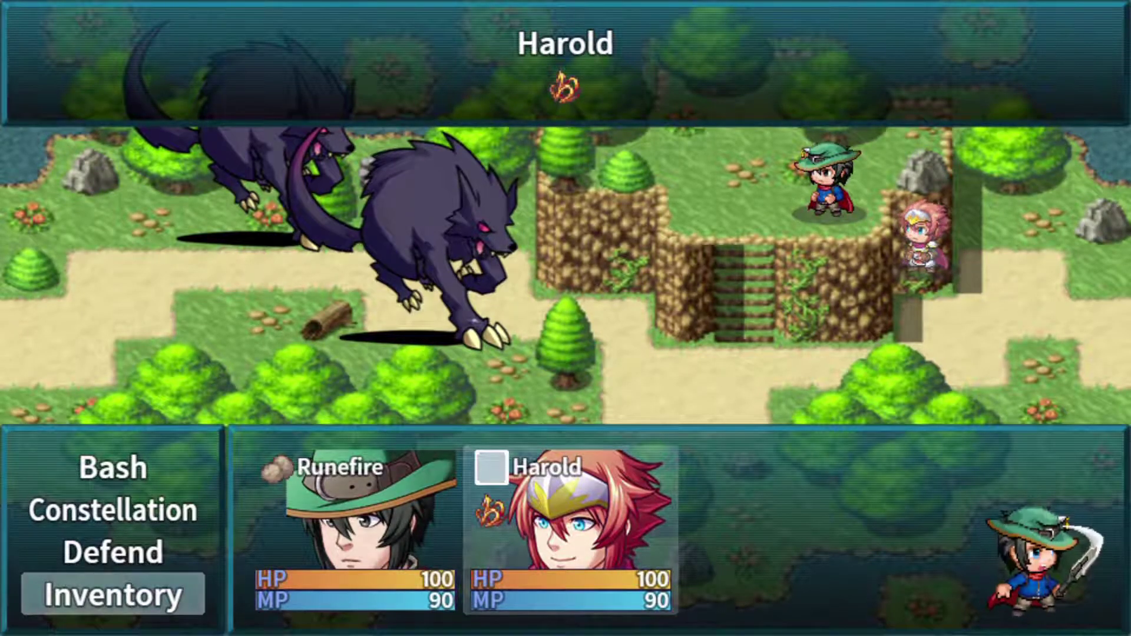
key(Left)
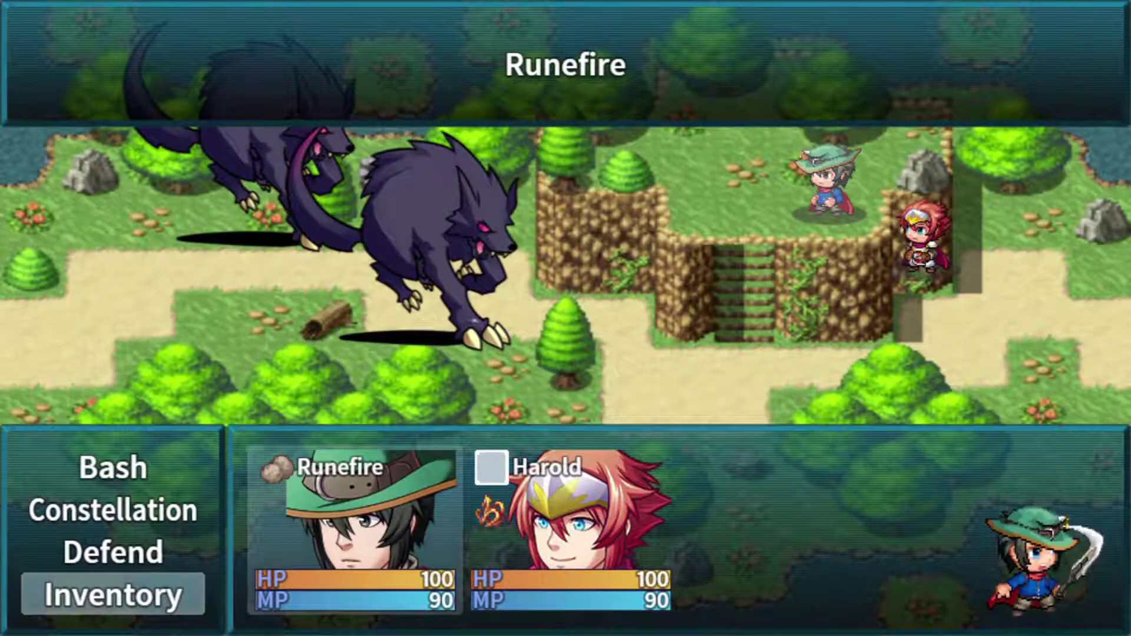
Target Runefire with his potatoes, then have Harold use the Potatoes of Justice on himself.
key(Return)
key(Up)
key(Right)
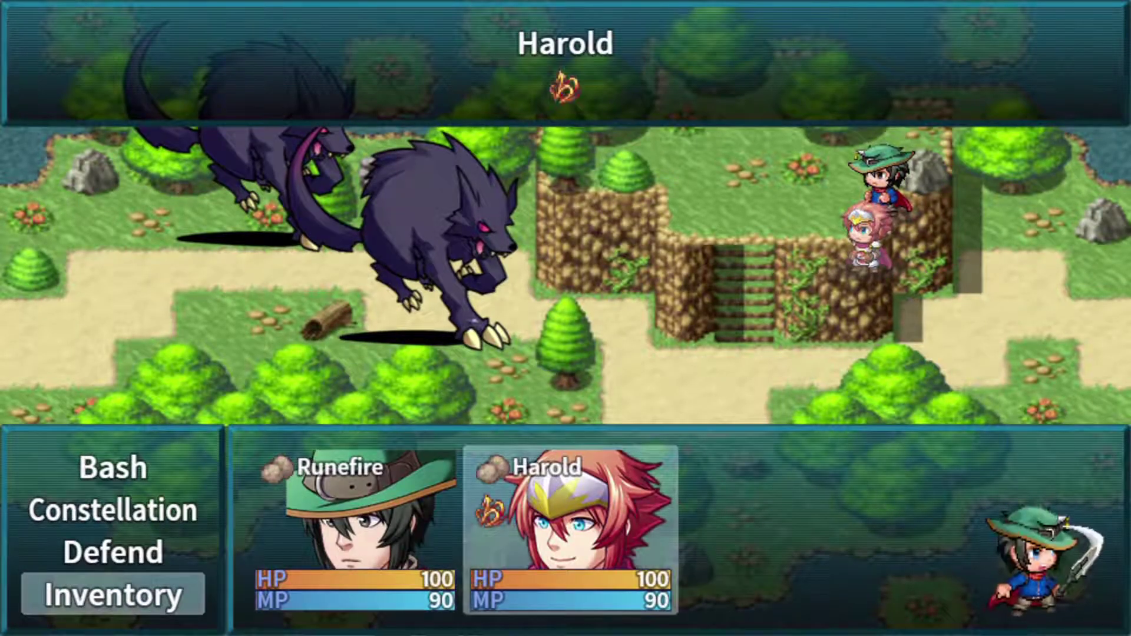
key(Return)
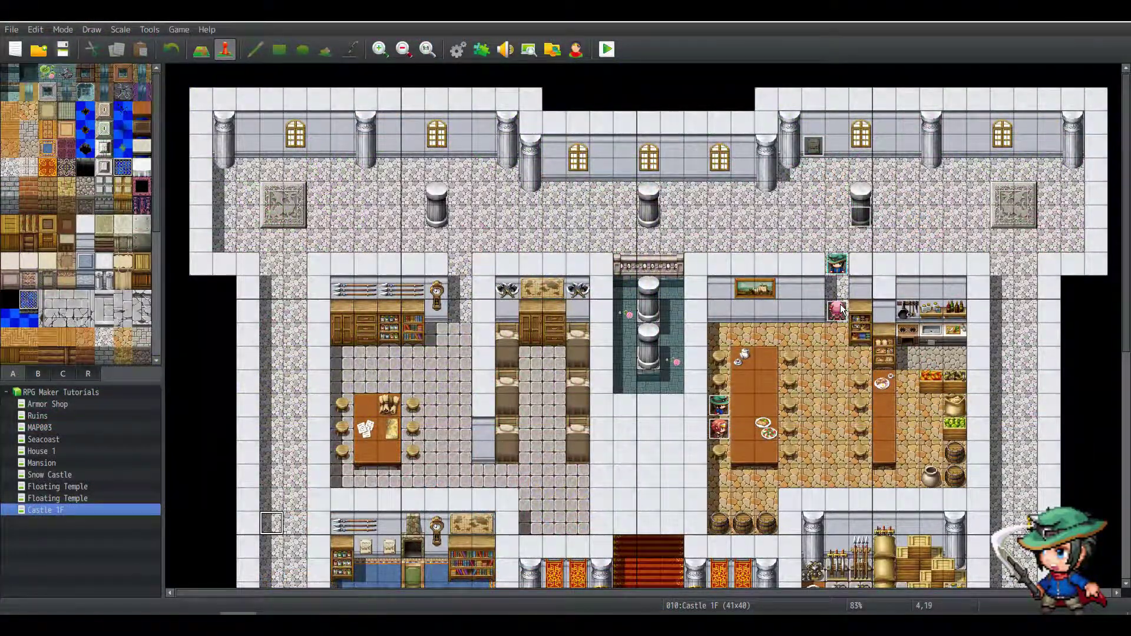
Open the Head Chef event, EV009, in the Castle 1F dining room and look through its whole command list.
click(838, 310)
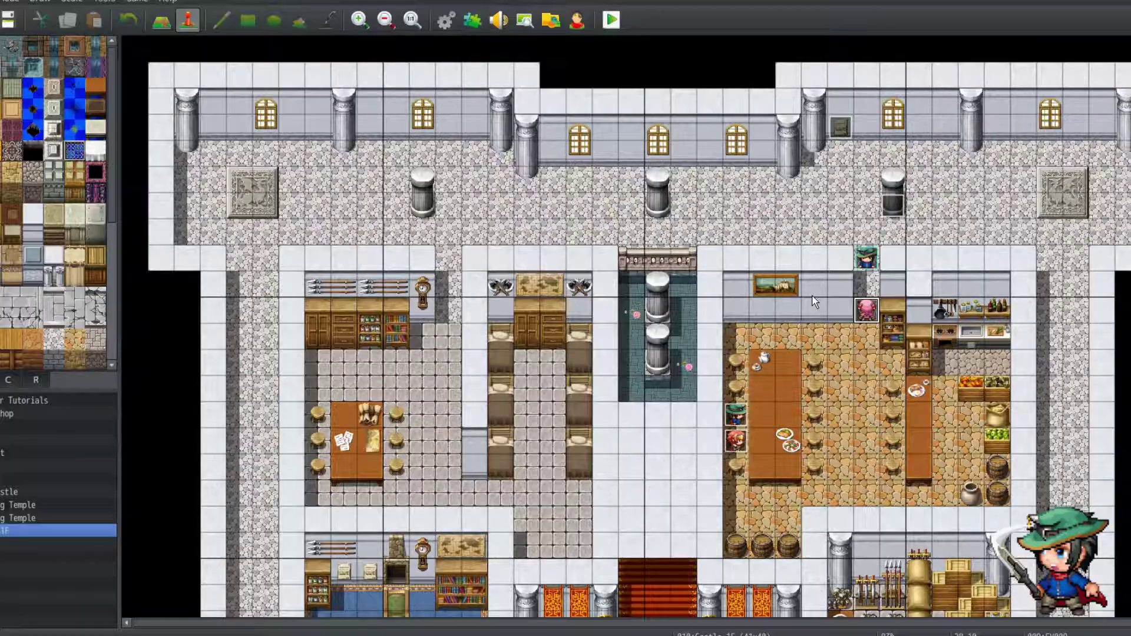
double_click(827, 311)
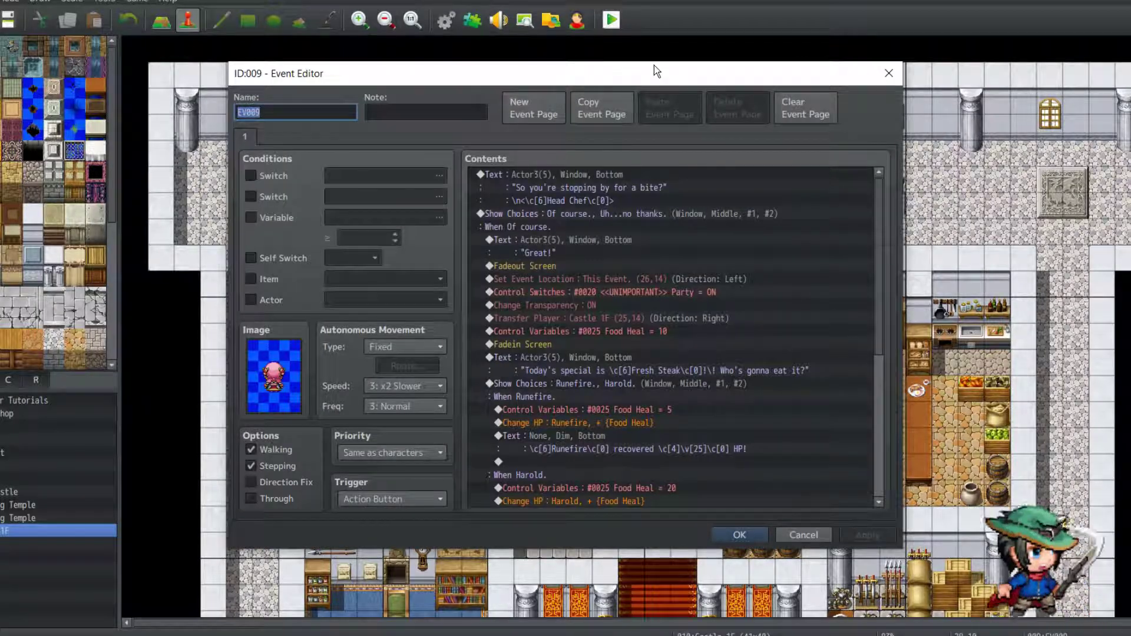
drag(654, 65, 426, 48)
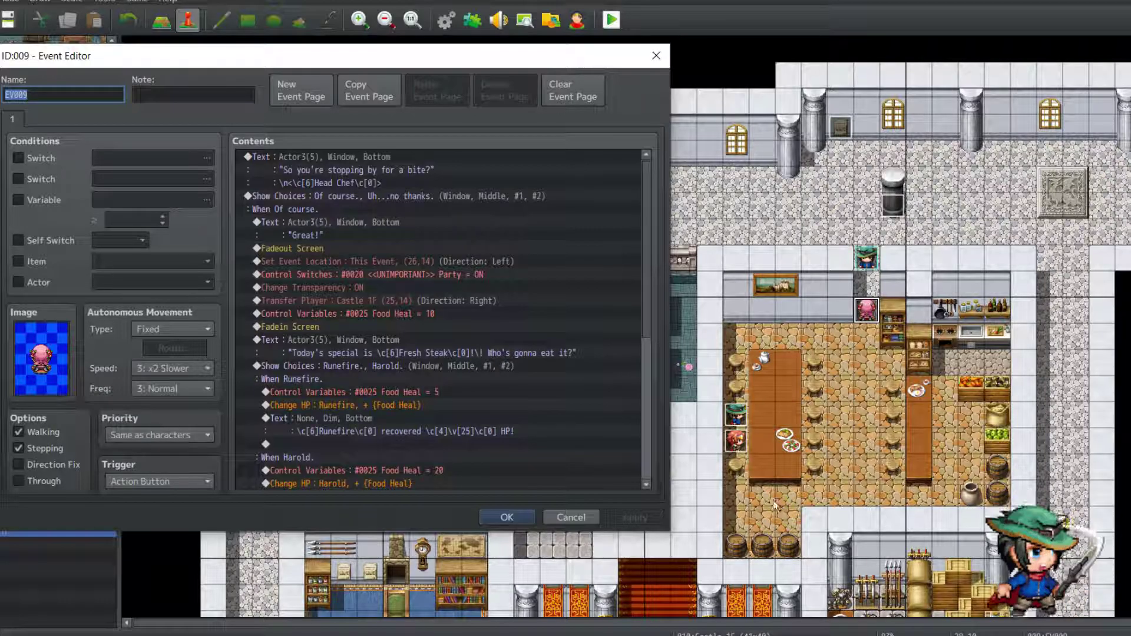
click(239, 159)
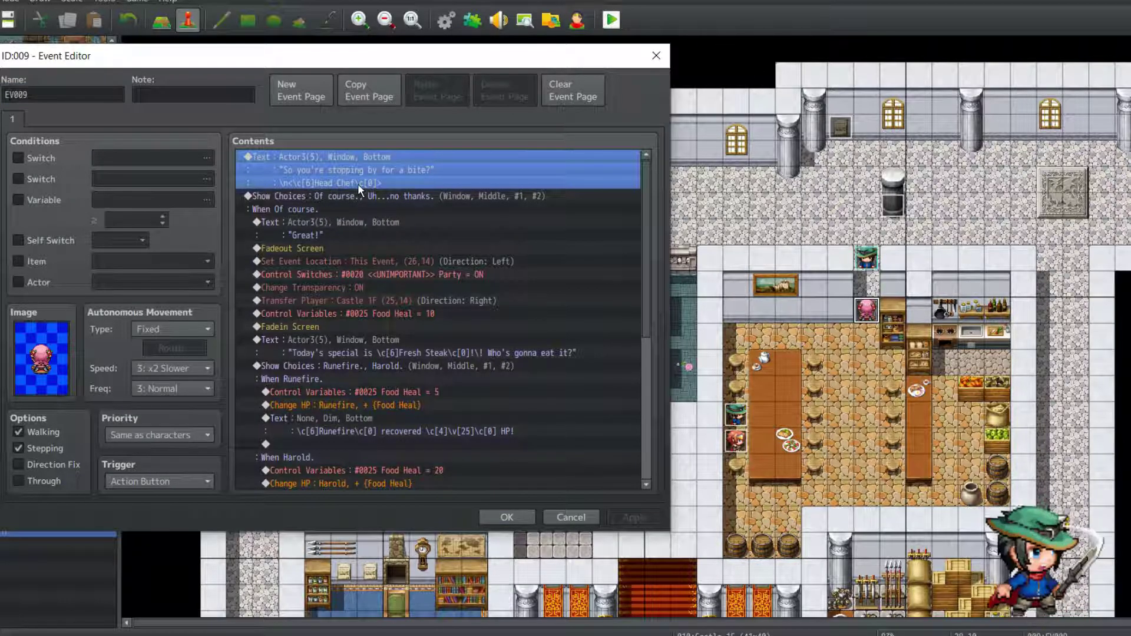
key(ctrl+a)
scroll(380, 167, down, 5)
scroll(379, 160, up, 5)
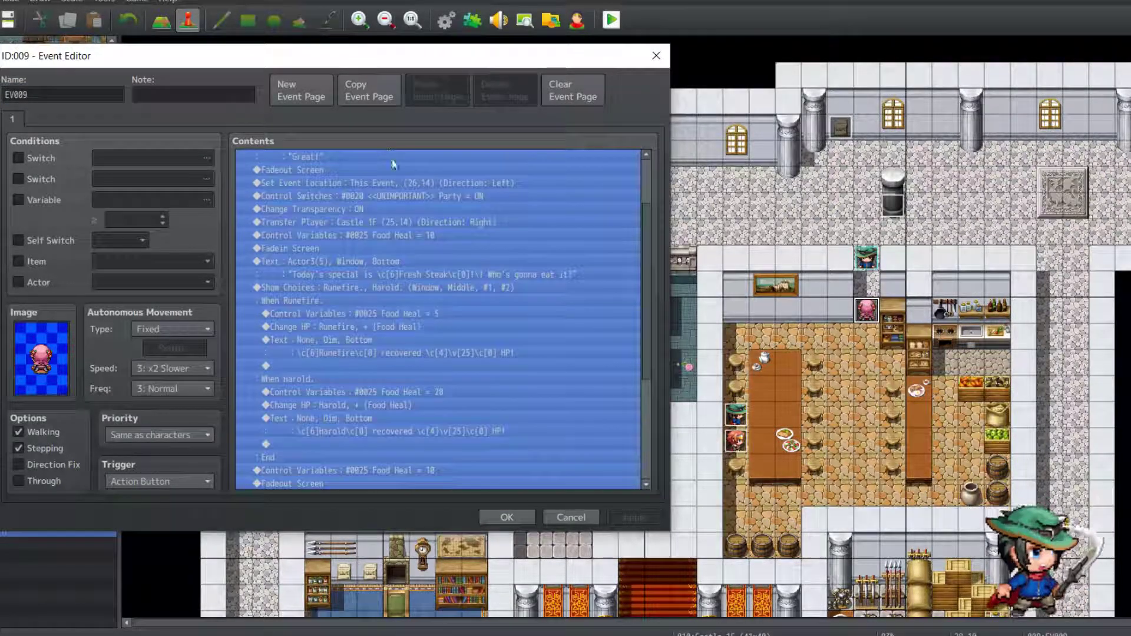
Examine the scene setup commands in the Of course branch, from Fadeout Screen to the Party switch and Change Transparency.
click(413, 224)
click(325, 248)
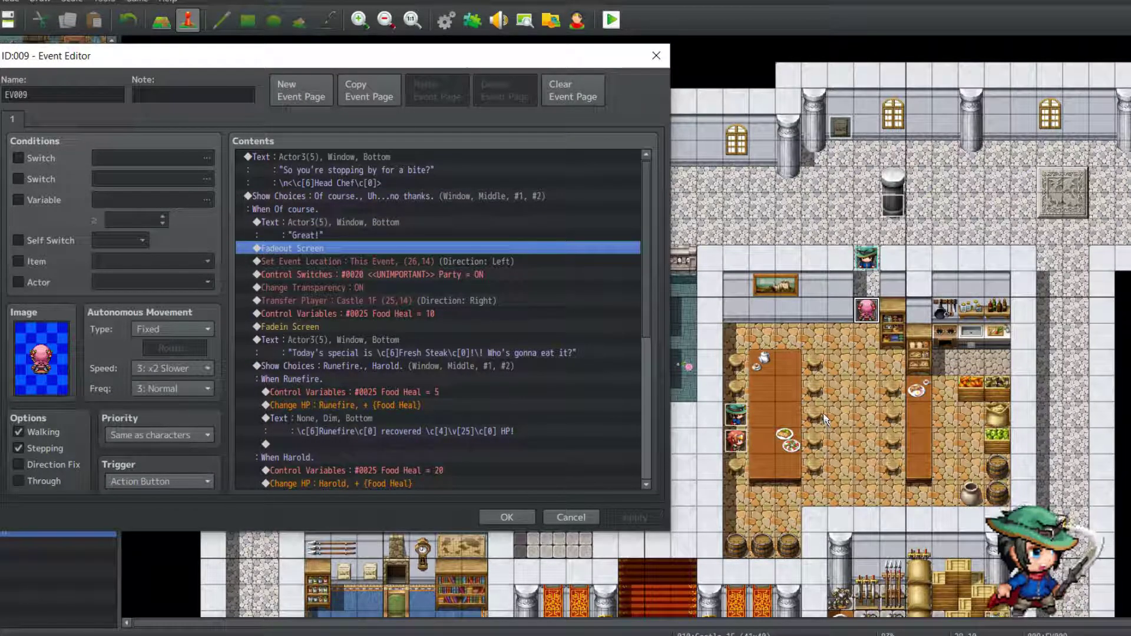
click(292, 275)
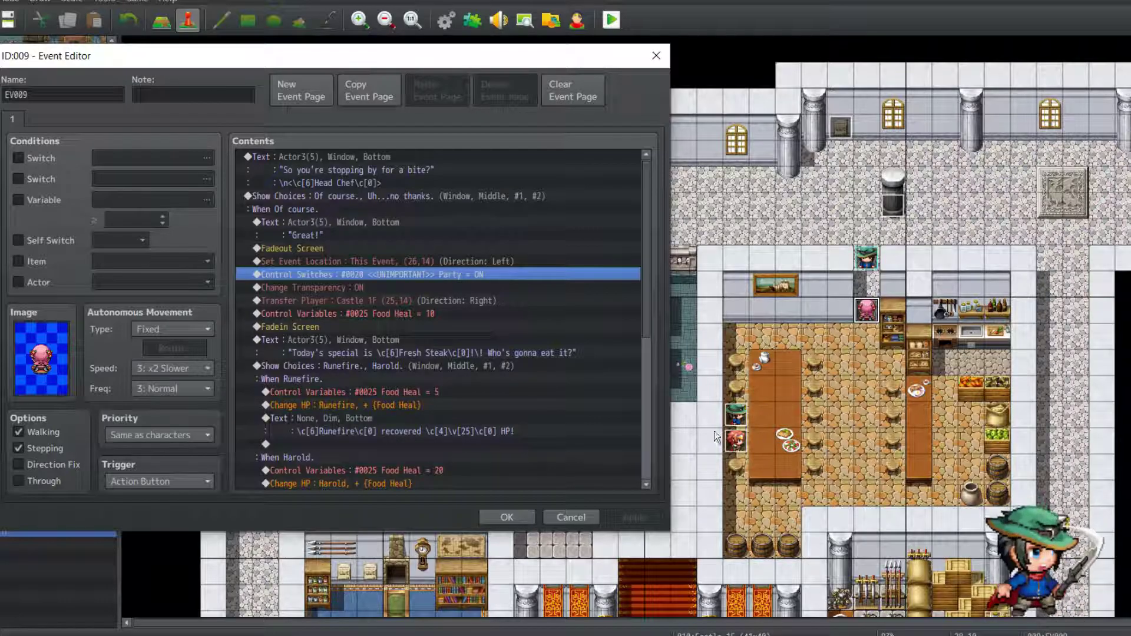
click(290, 288)
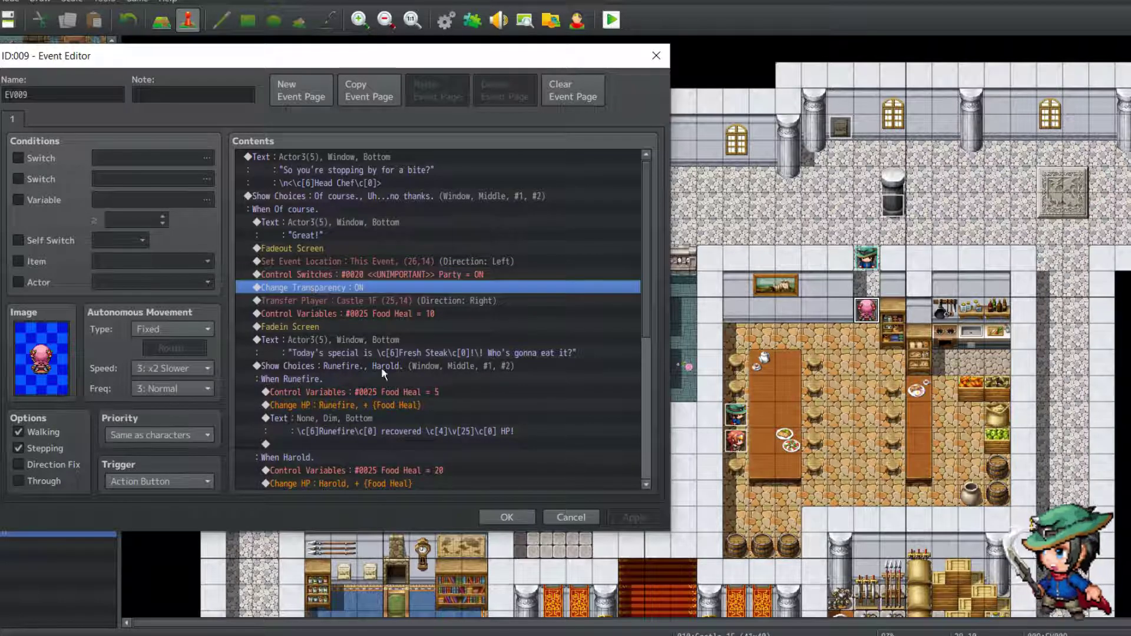
Examine the Food Heal variable command before the fade-in and the Fresh Steak text that follows it.
click(370, 313)
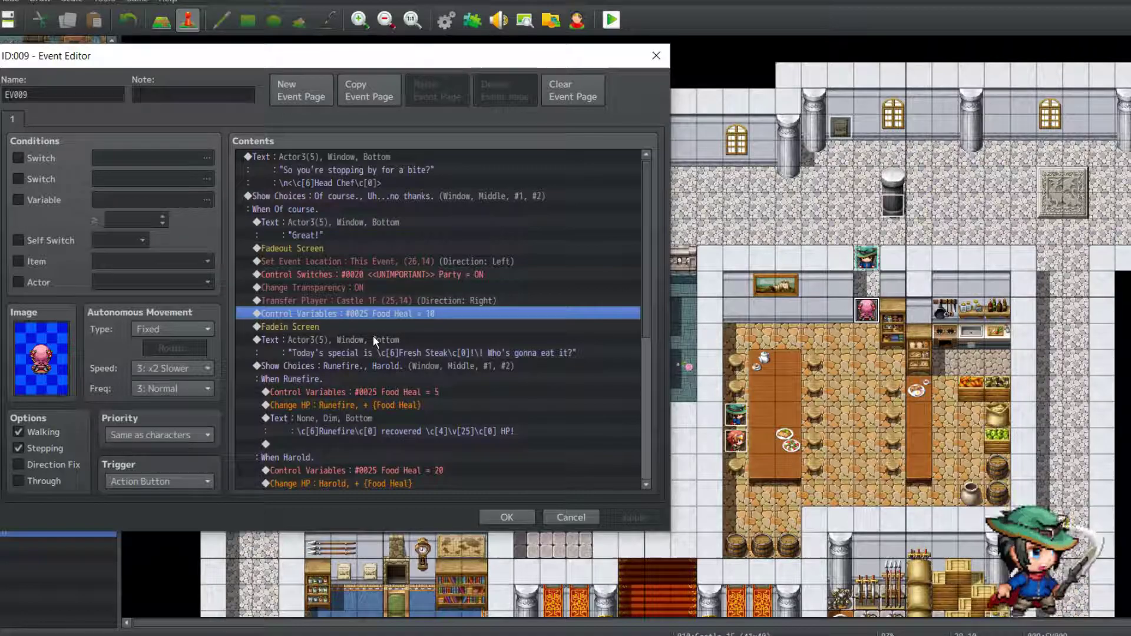
click(307, 338)
click(330, 326)
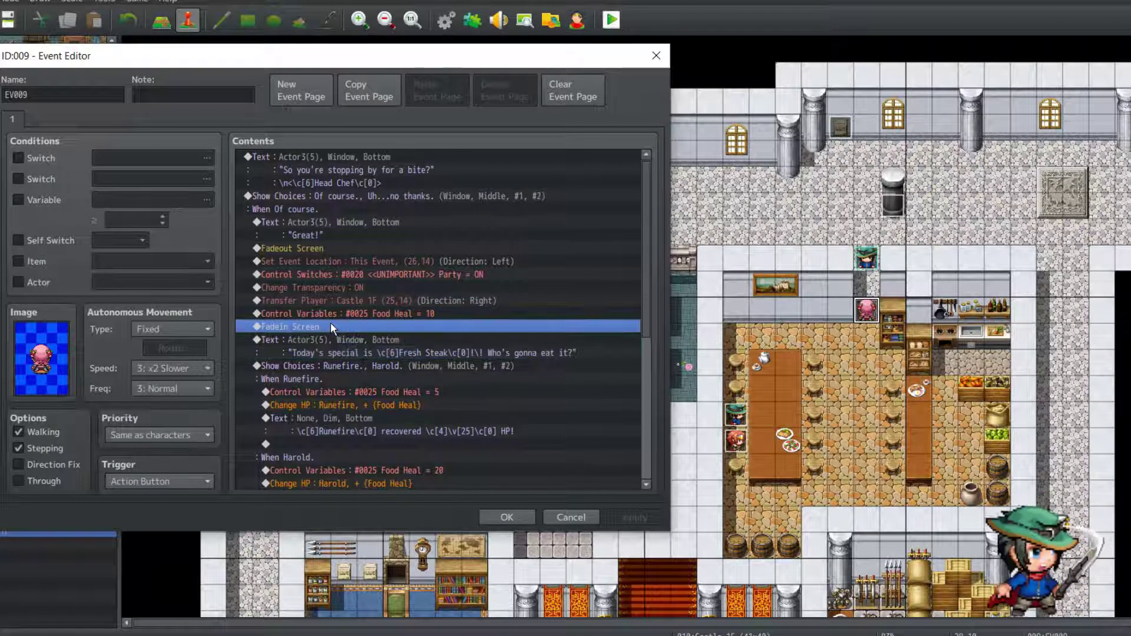
click(366, 338)
scroll(479, 395, down, 3)
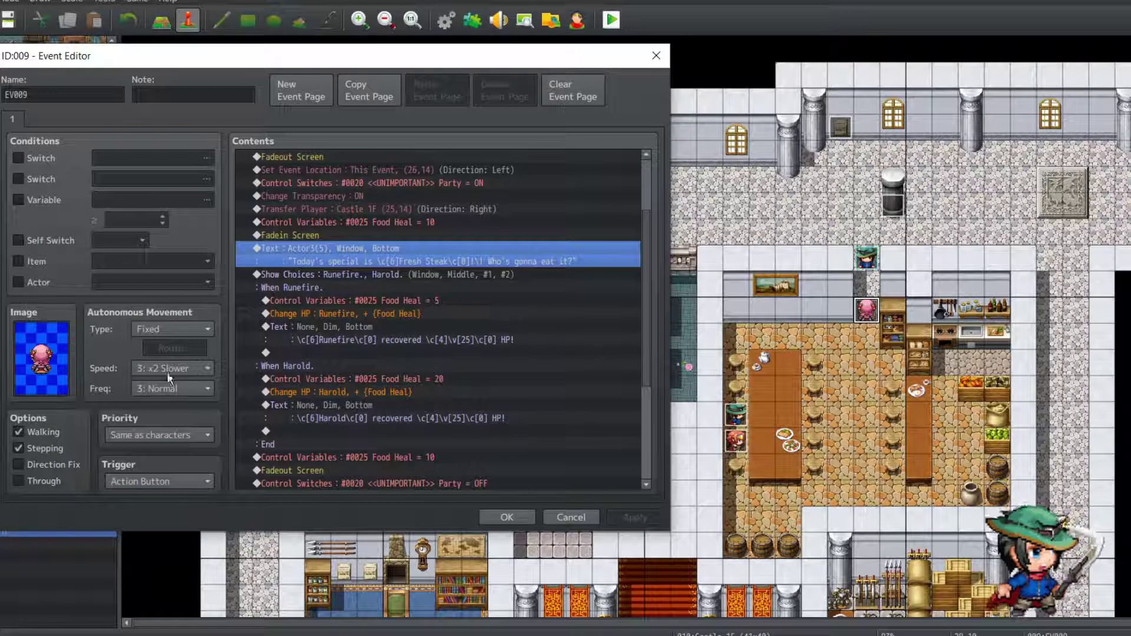
scroll(387, 264, down, 1)
scroll(393, 270, up, 1)
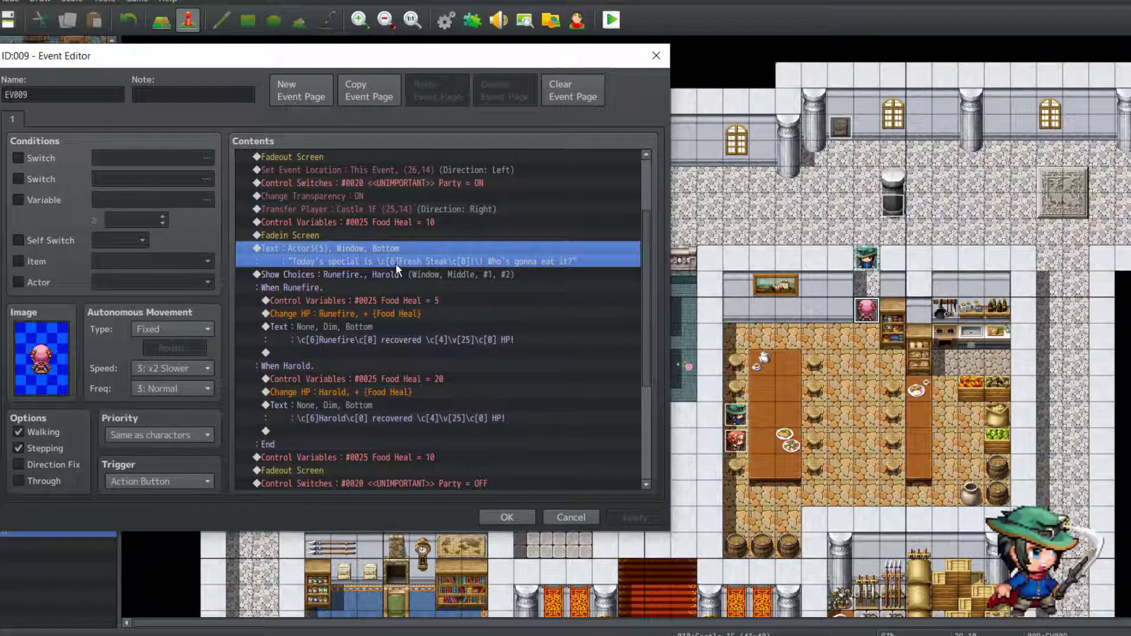
Examine the Runefire and Harold choices and the Food Heal and Change HP commands in the Runefire branch.
click(390, 273)
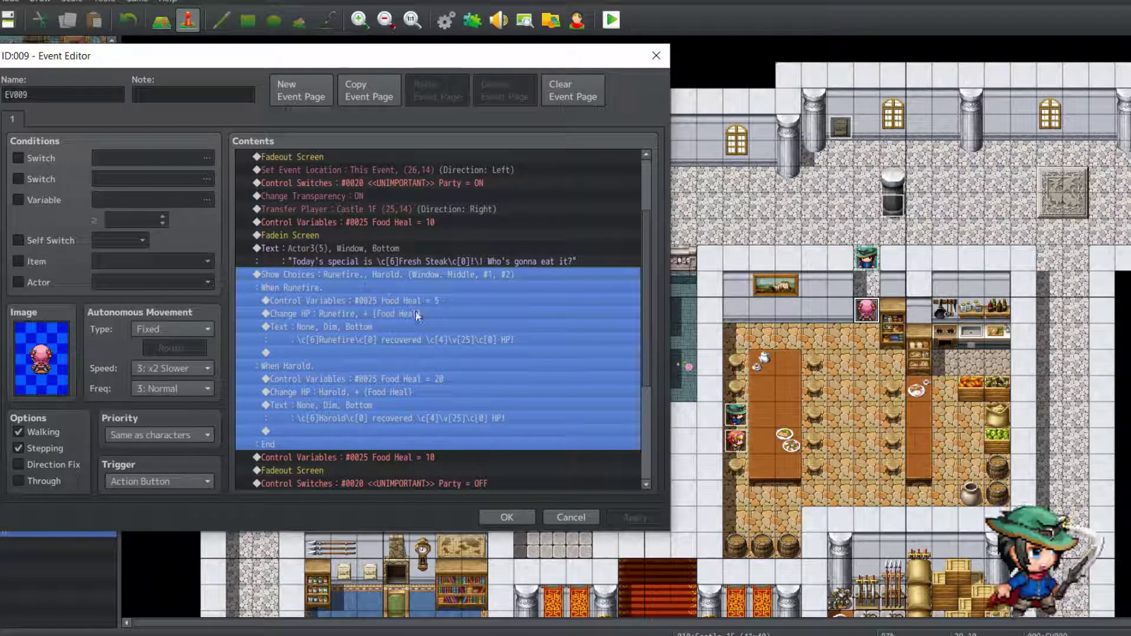
click(356, 288)
click(352, 296)
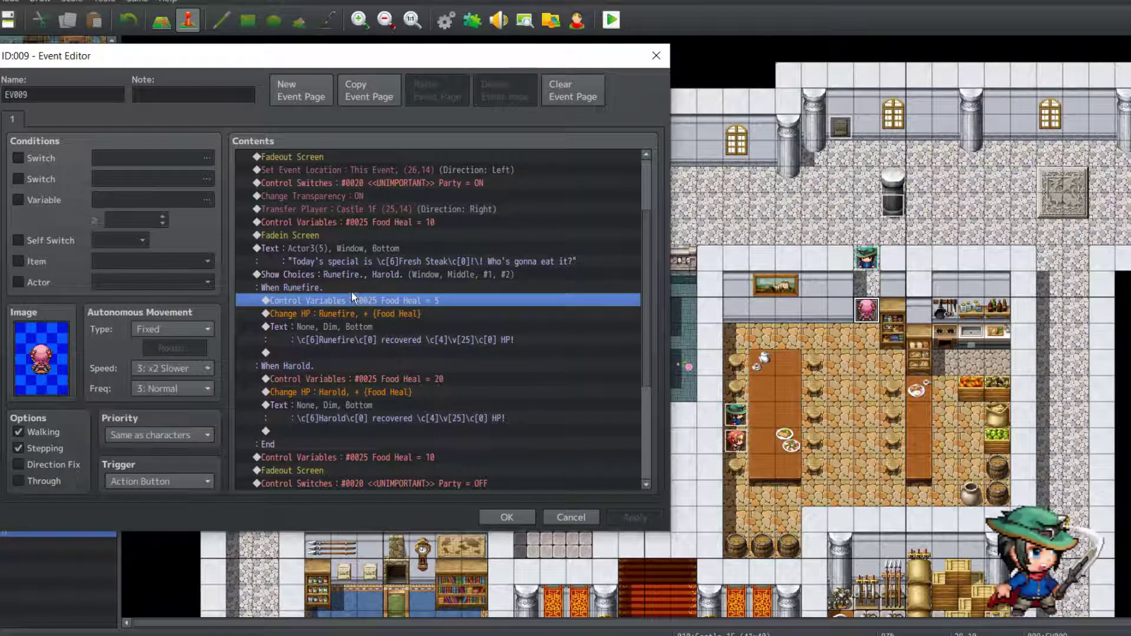
click(342, 273)
click(356, 299)
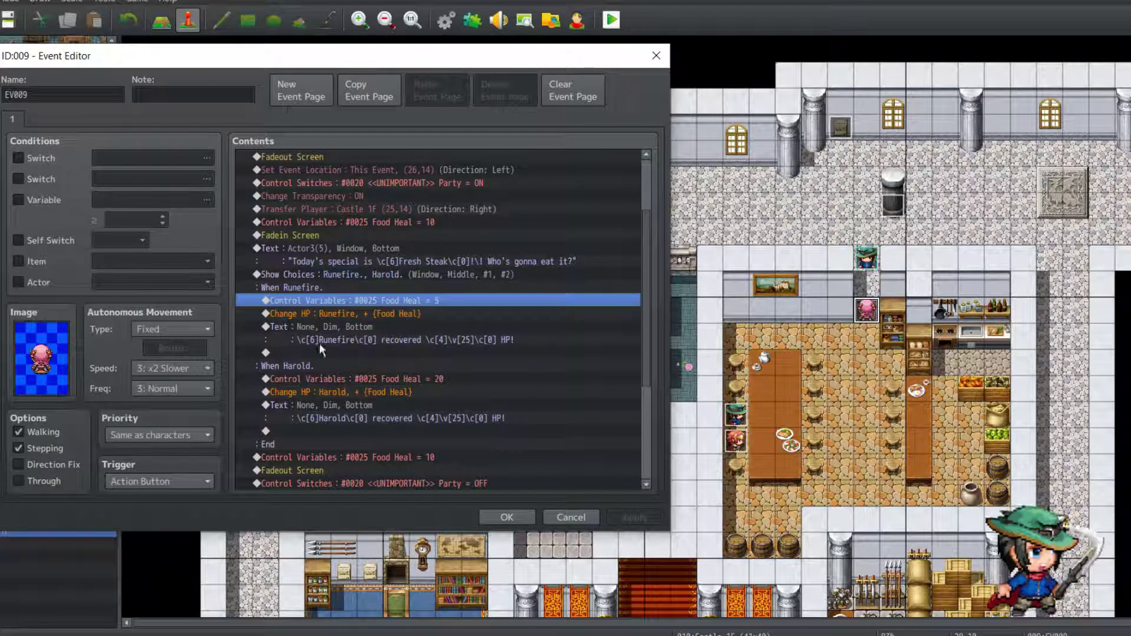
click(391, 313)
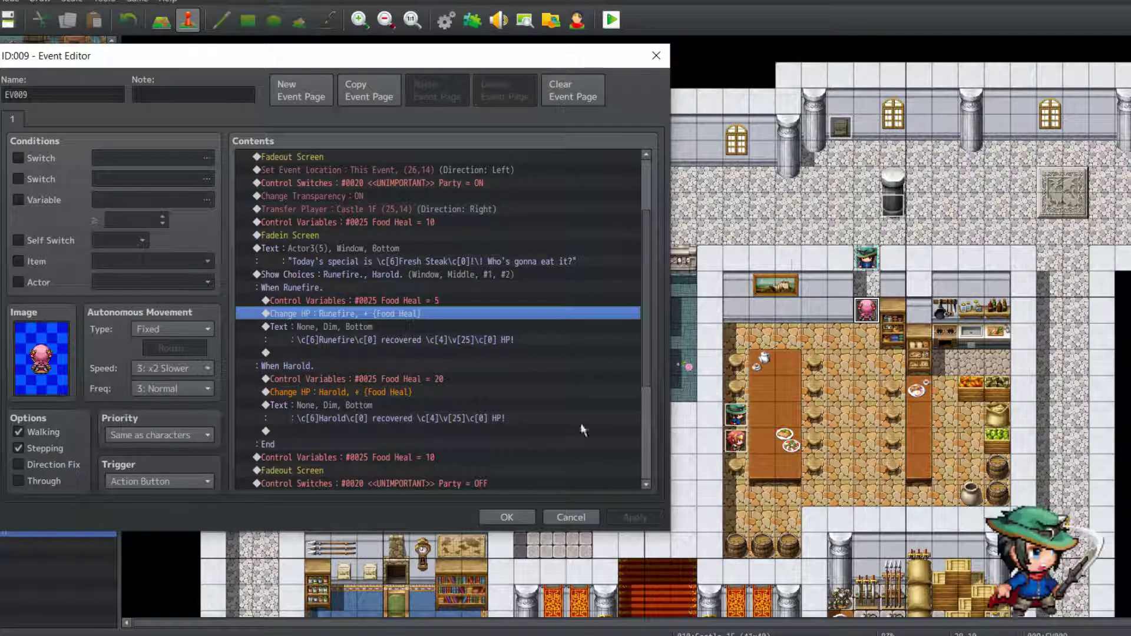
Inspect the Runefire branch's Change HP command and its Food Heal variable operand, then check the HP recovery text.
click(399, 299)
double_click(409, 310)
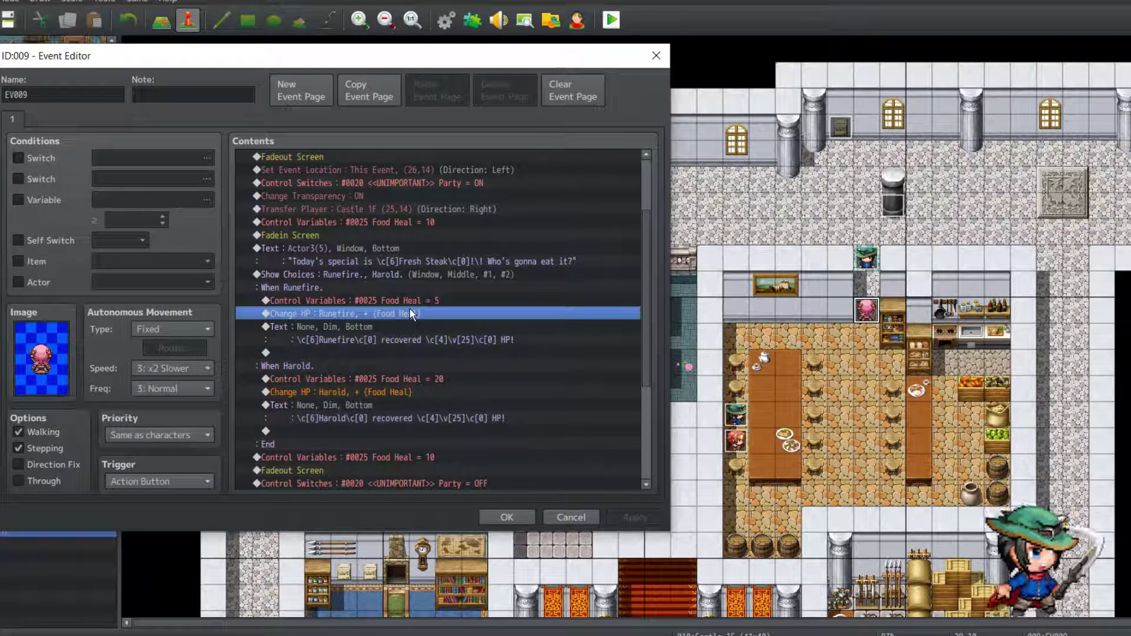
click(607, 91)
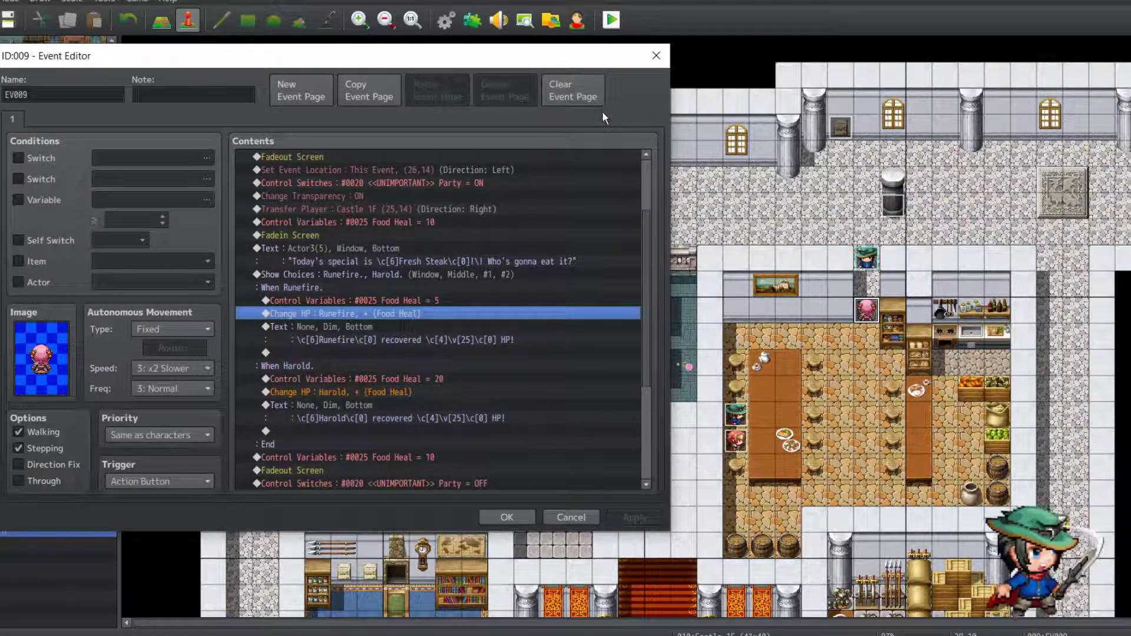
key(space)
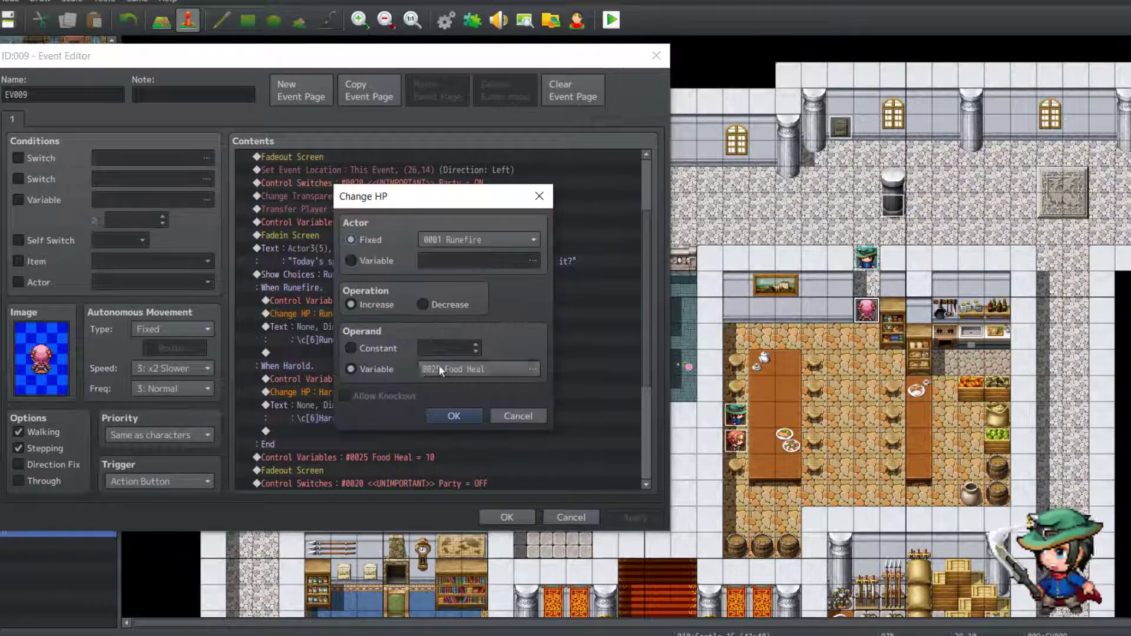
click(549, 200)
click(422, 326)
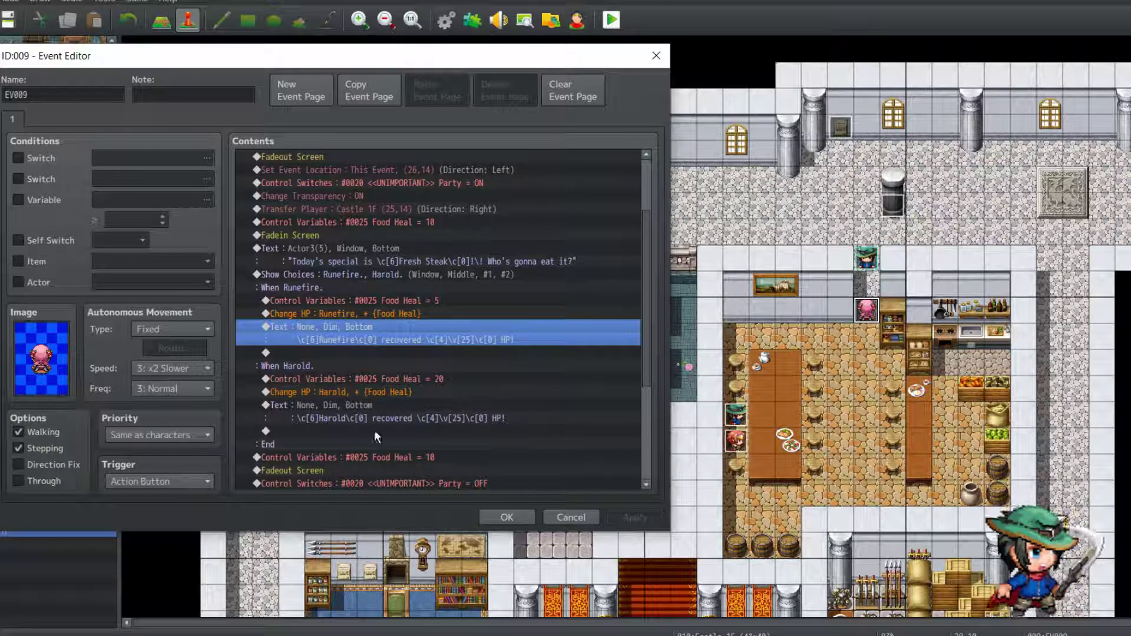
Examine the Harold branch's Food Heal, Change HP and recovery text commands, then the variable reset and scene-ending commands after the choices.
click(406, 379)
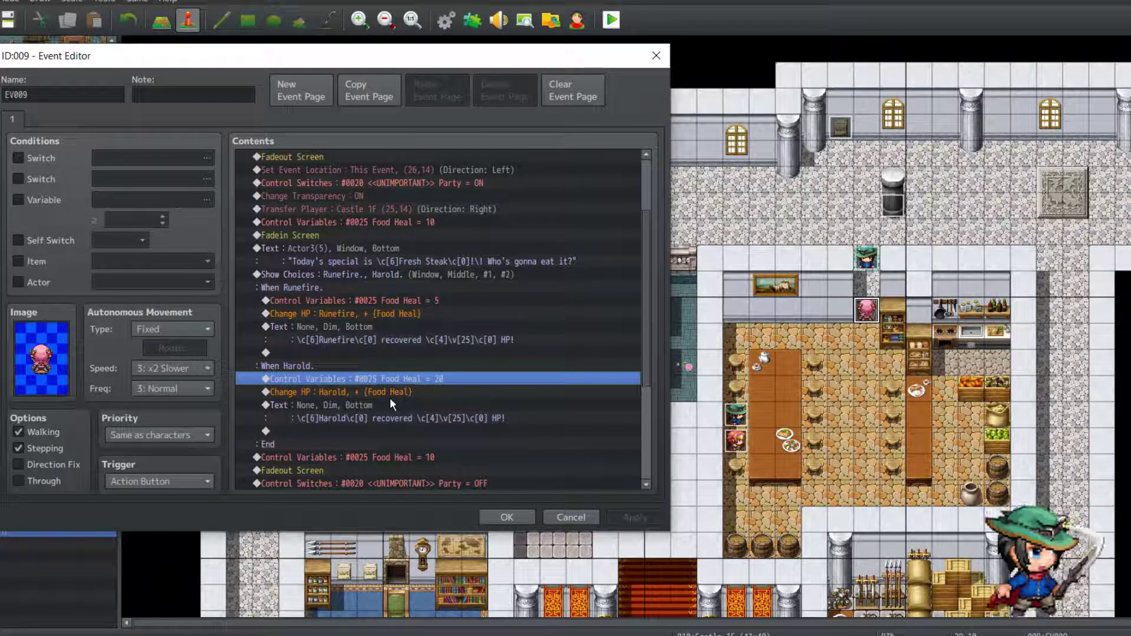
click(413, 392)
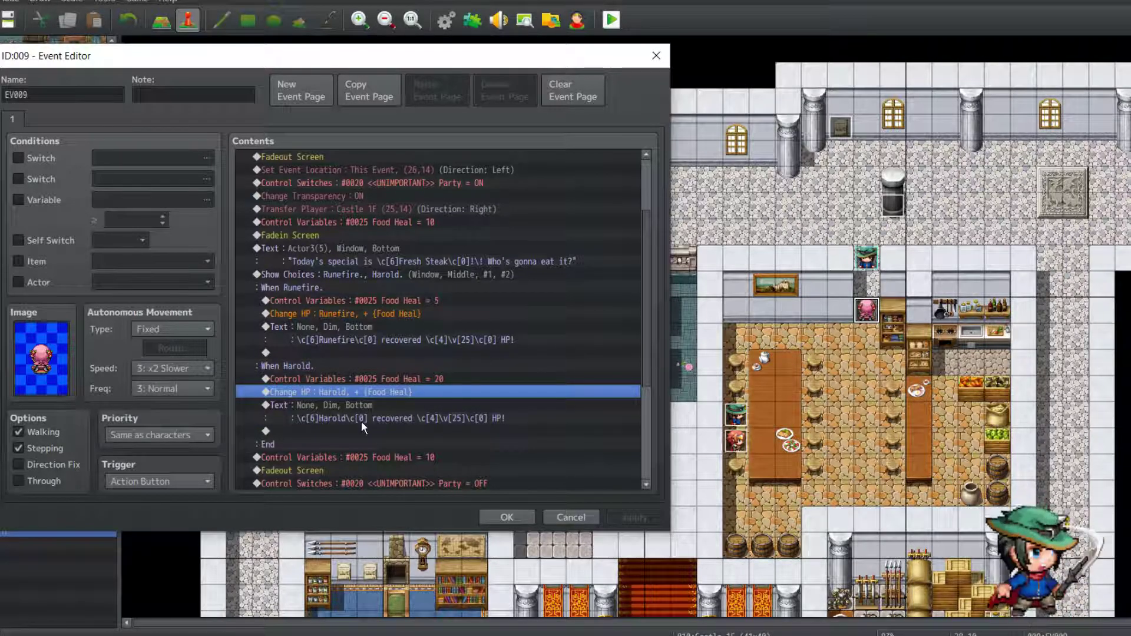
click(342, 410)
scroll(446, 275, down, 2)
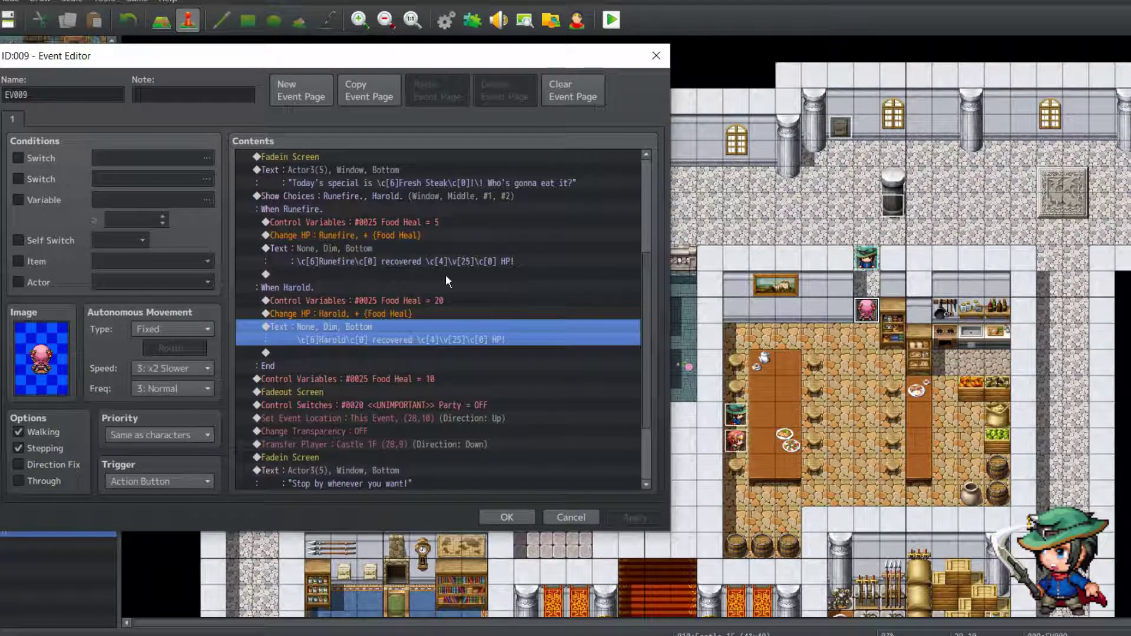
click(363, 379)
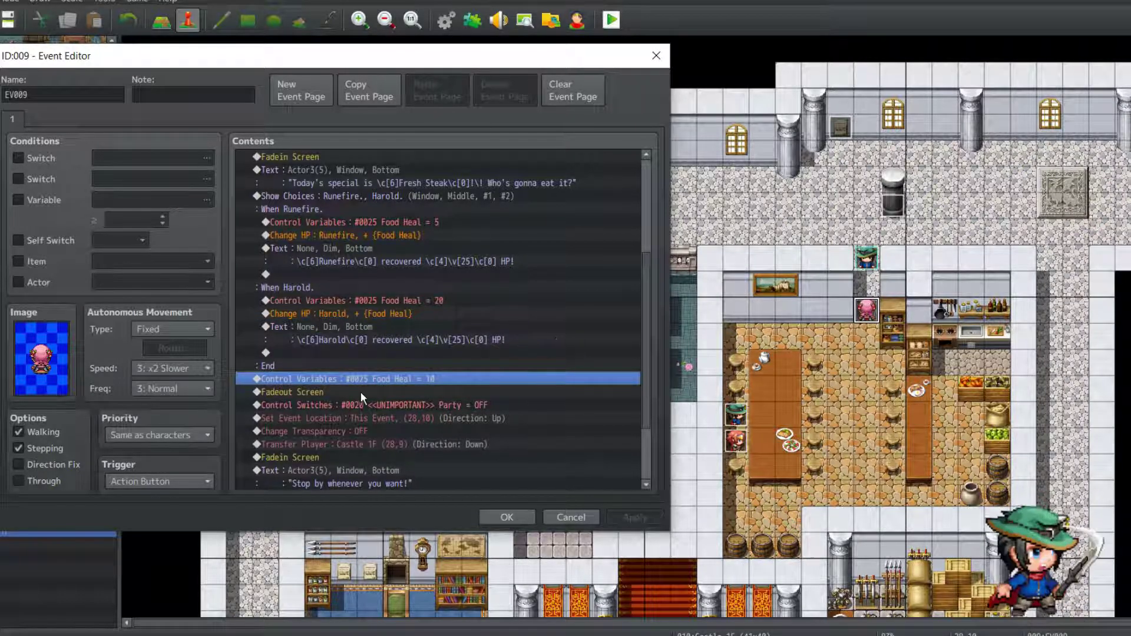
scroll(362, 391, down, 2)
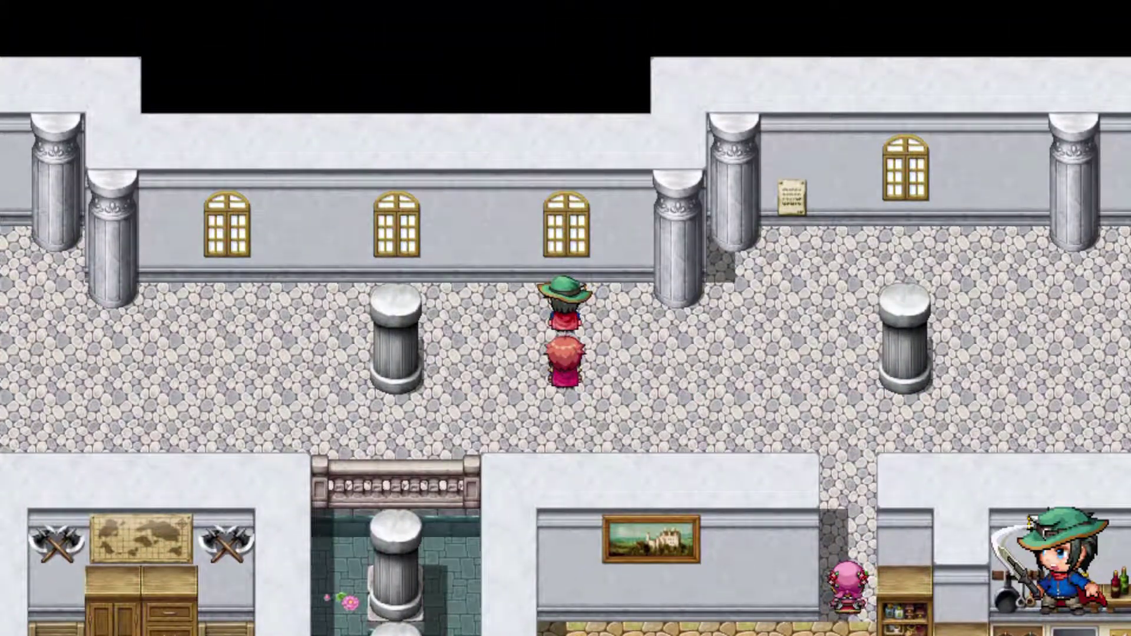
In the playtest, walk the party along the castle hall towards the statue and check both characters' HP.
click(792, 367)
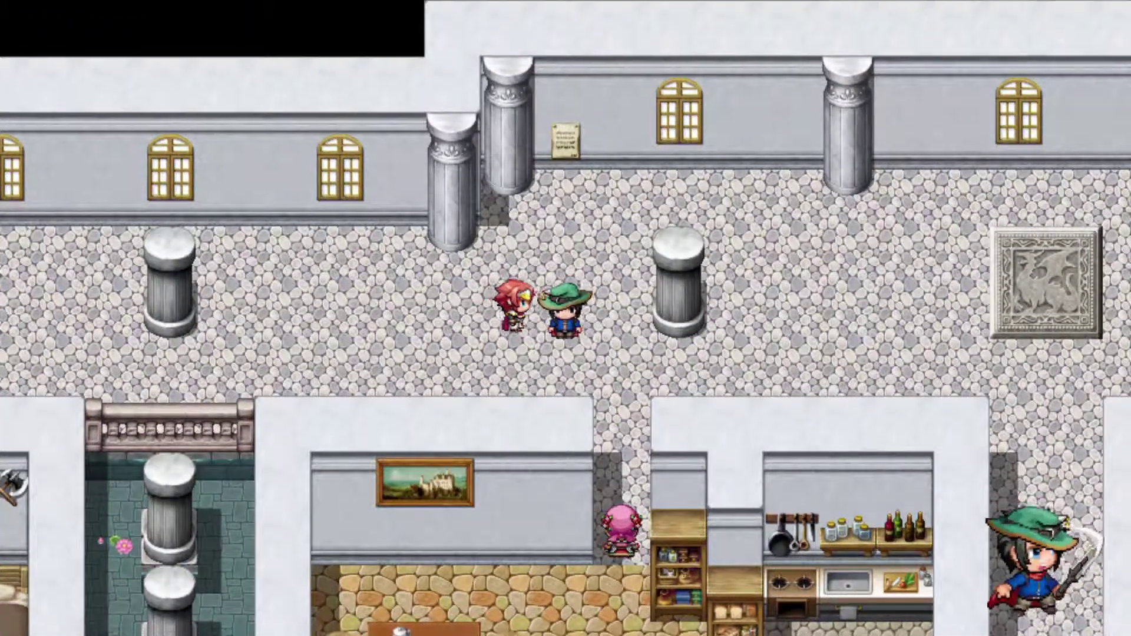
key(Escape)
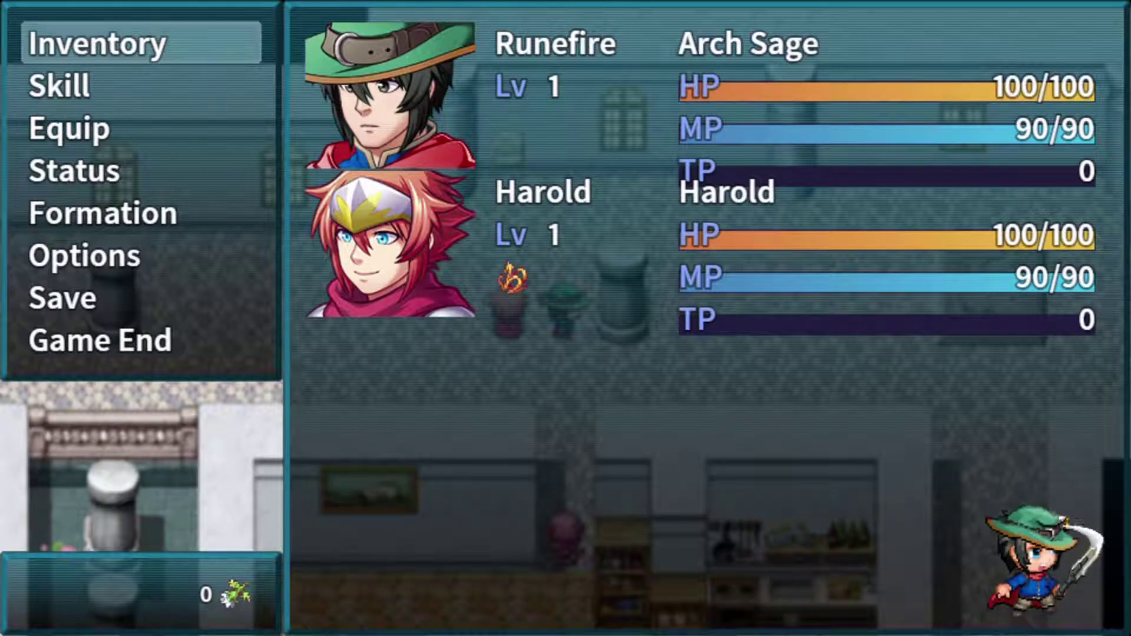
key(Escape)
Interact with the hall statue beside the party, read through its message, and check both characters' HP.
key(Return)
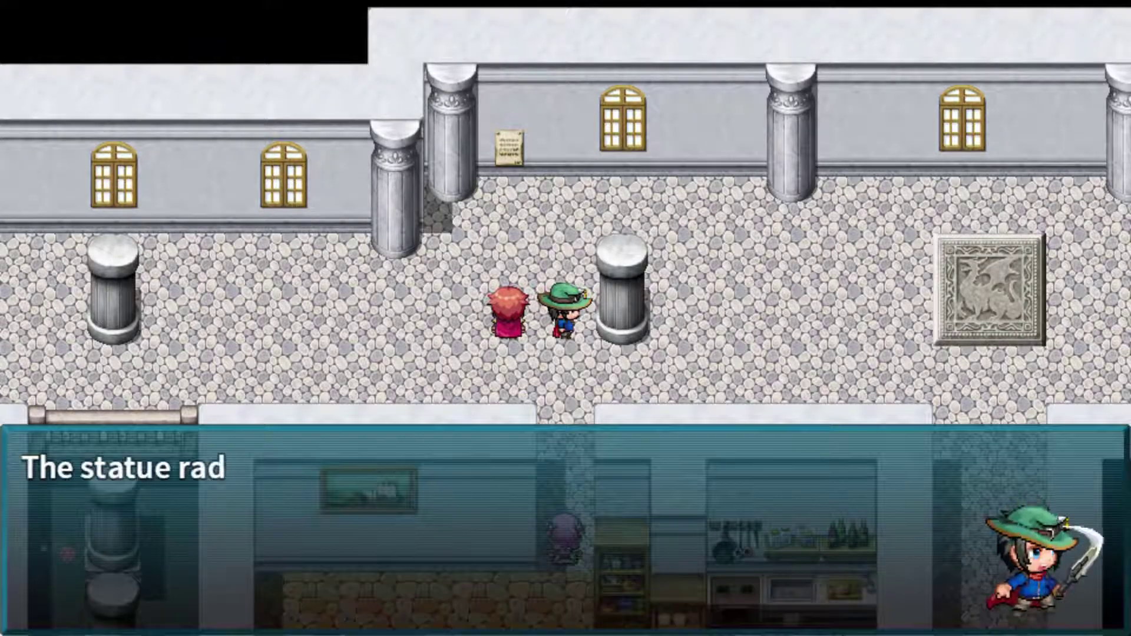
key(Return)
key(Escape)
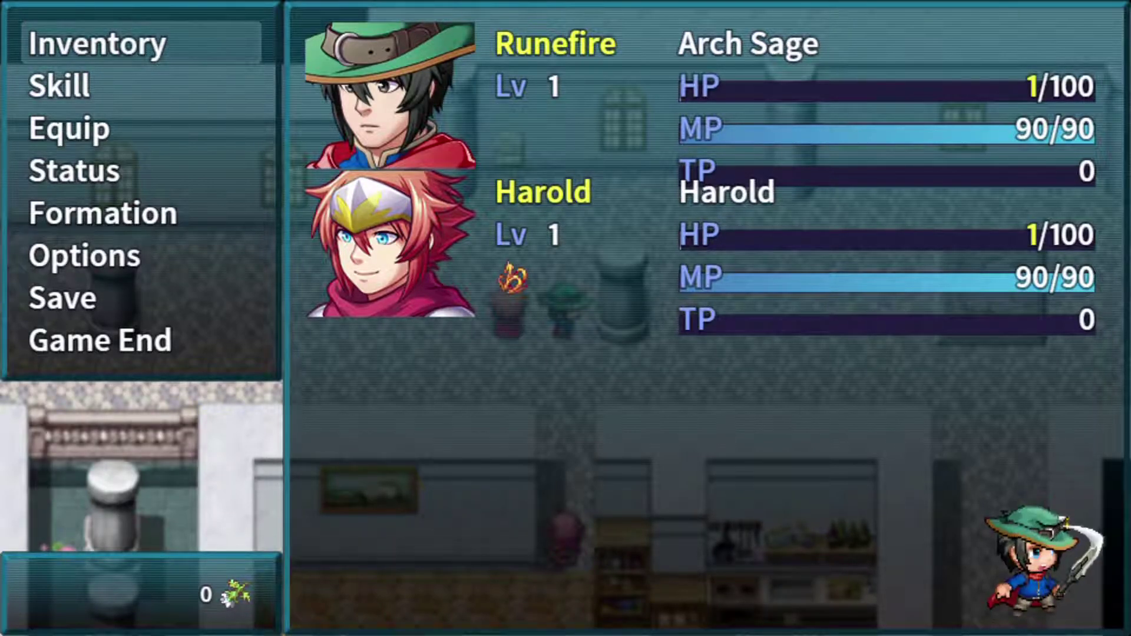
key(Escape)
Accept a meal from the Head Chef, have Runefire eat the Fresh Steak, and check the party's HP after the scene.
key(Down)
key(Down)
key(Down)
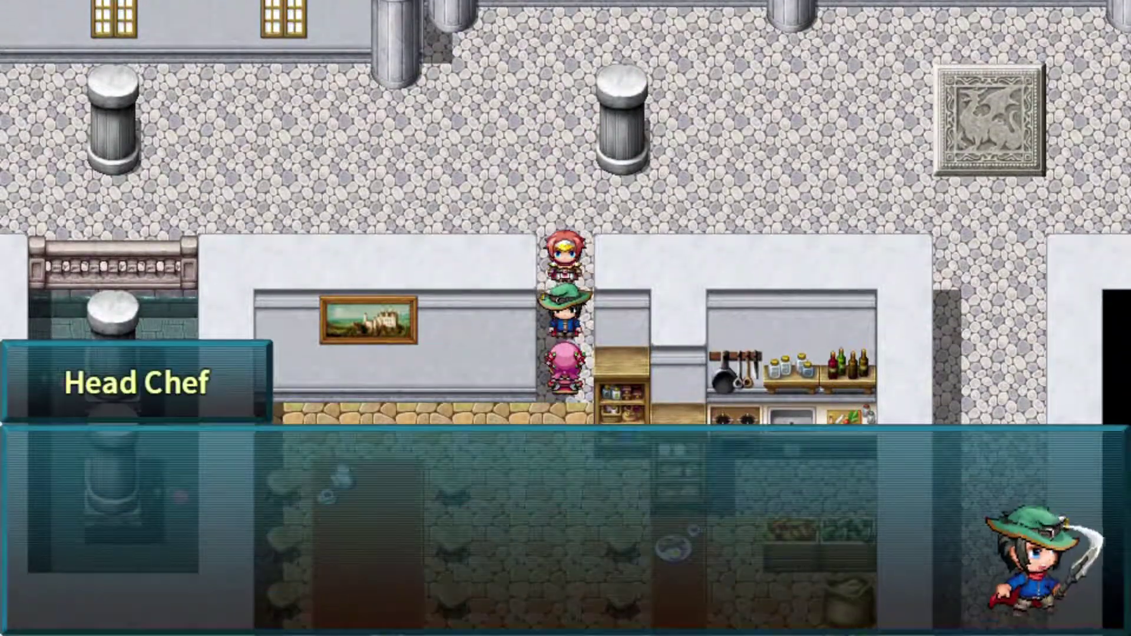
key(Return)
key(Return)
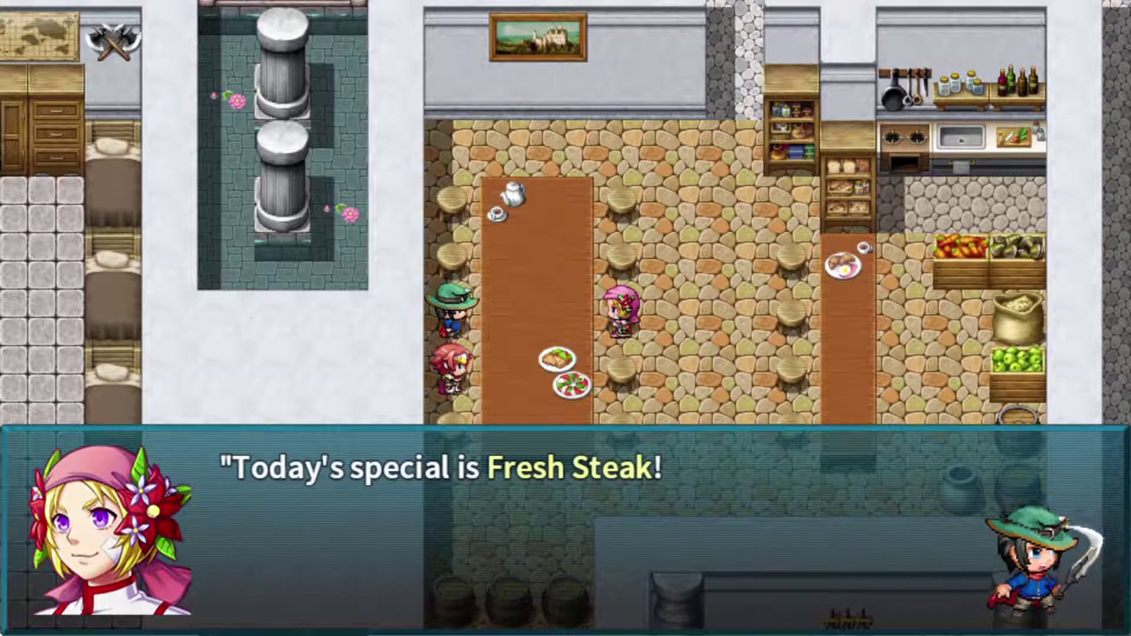
key(Return)
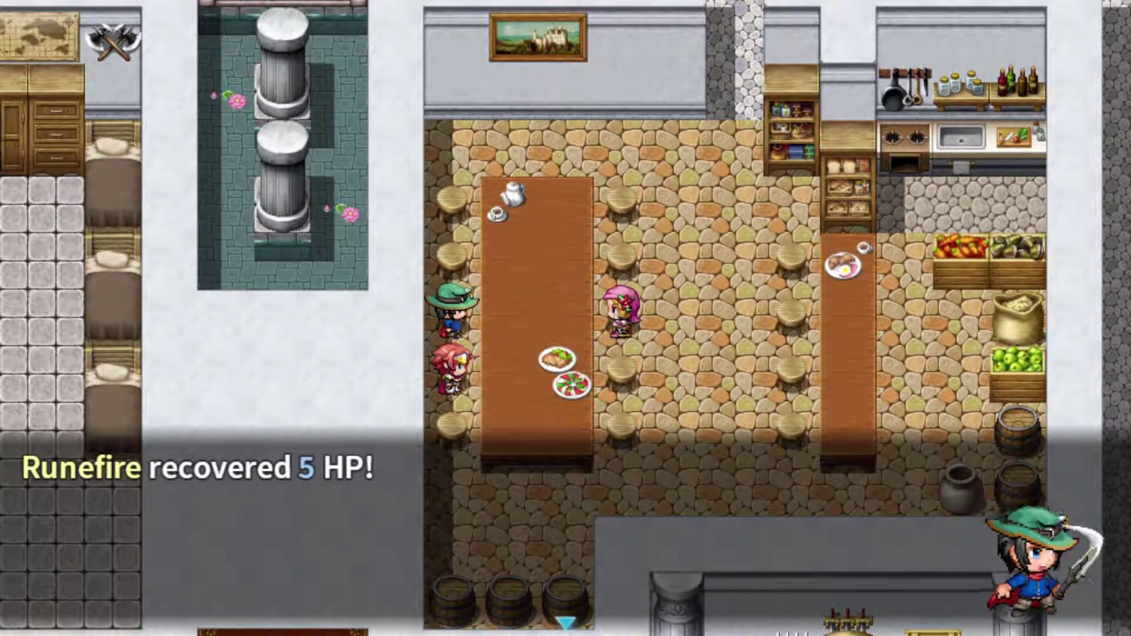
key(Return)
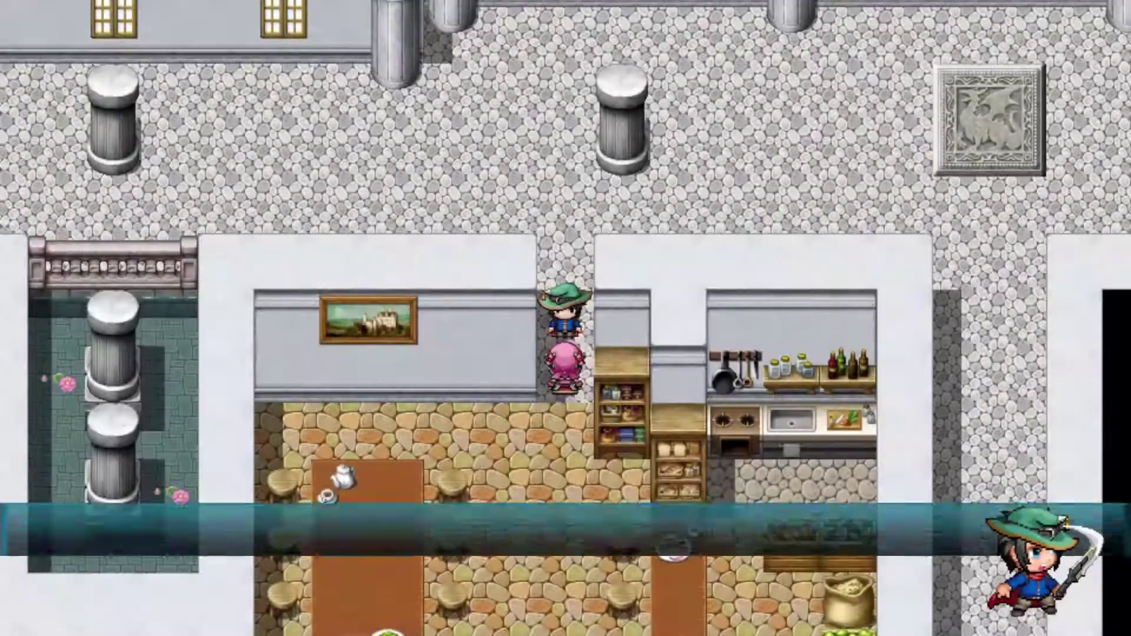
key(Return)
key(Escape)
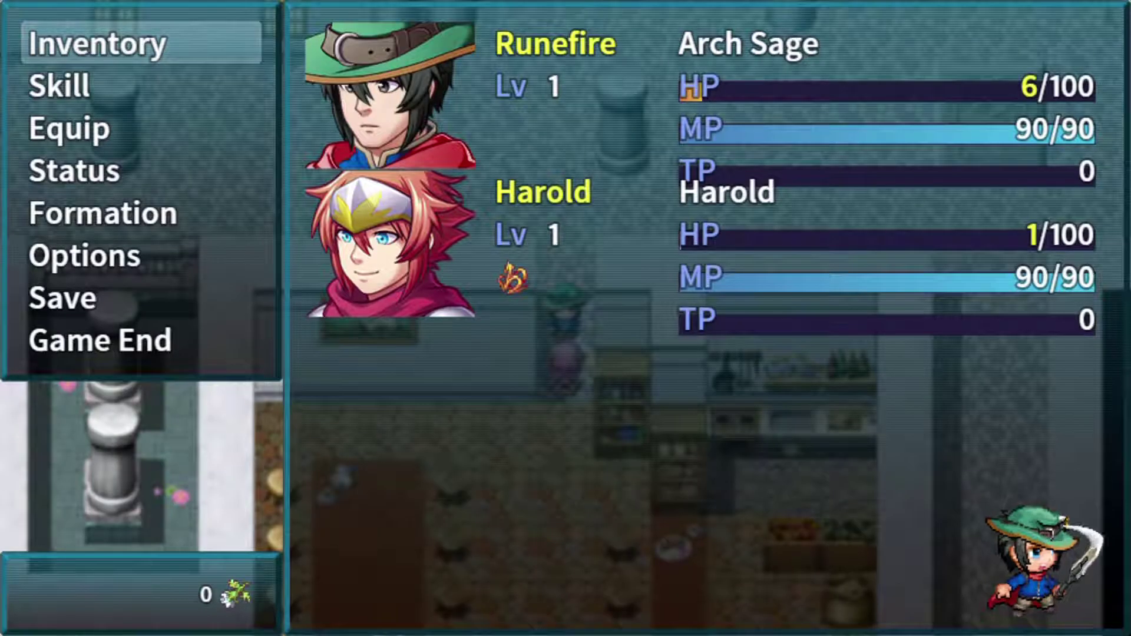
key(Escape)
Accept another meal from the Head Chef, have Harold eat the Fresh Steak, and check the party's HP.
key(Return)
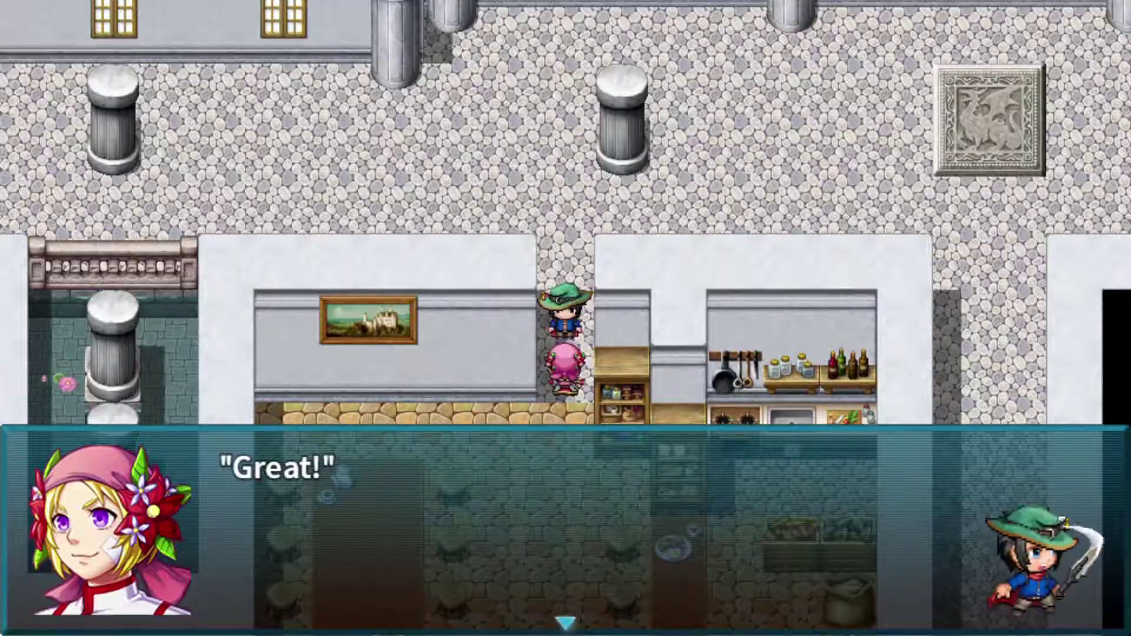
key(Return)
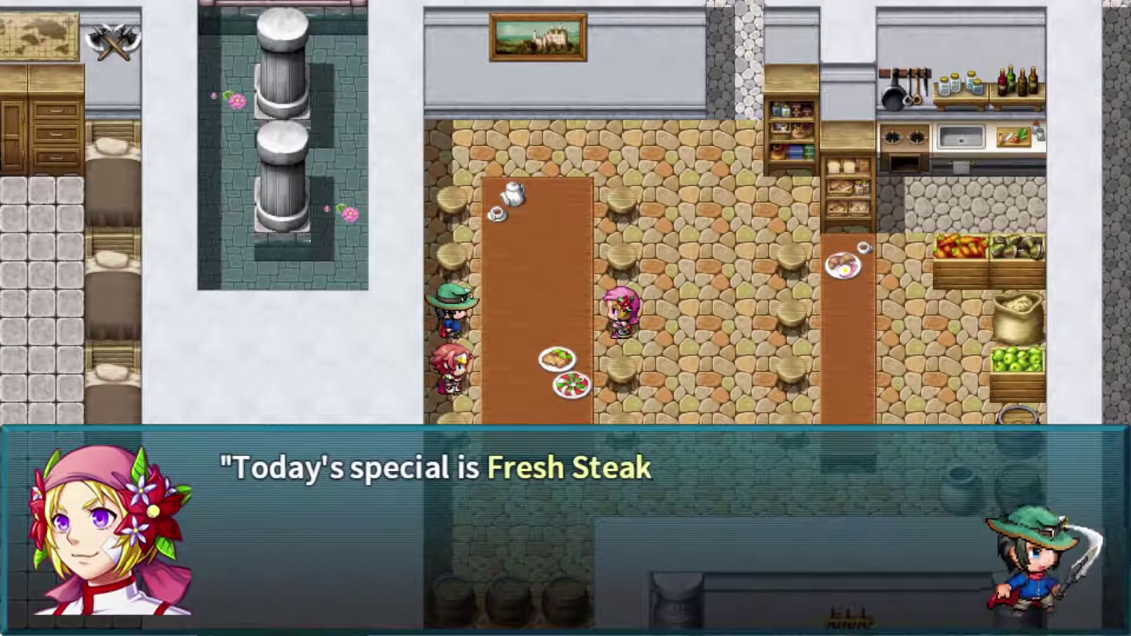
key(Down)
key(Return)
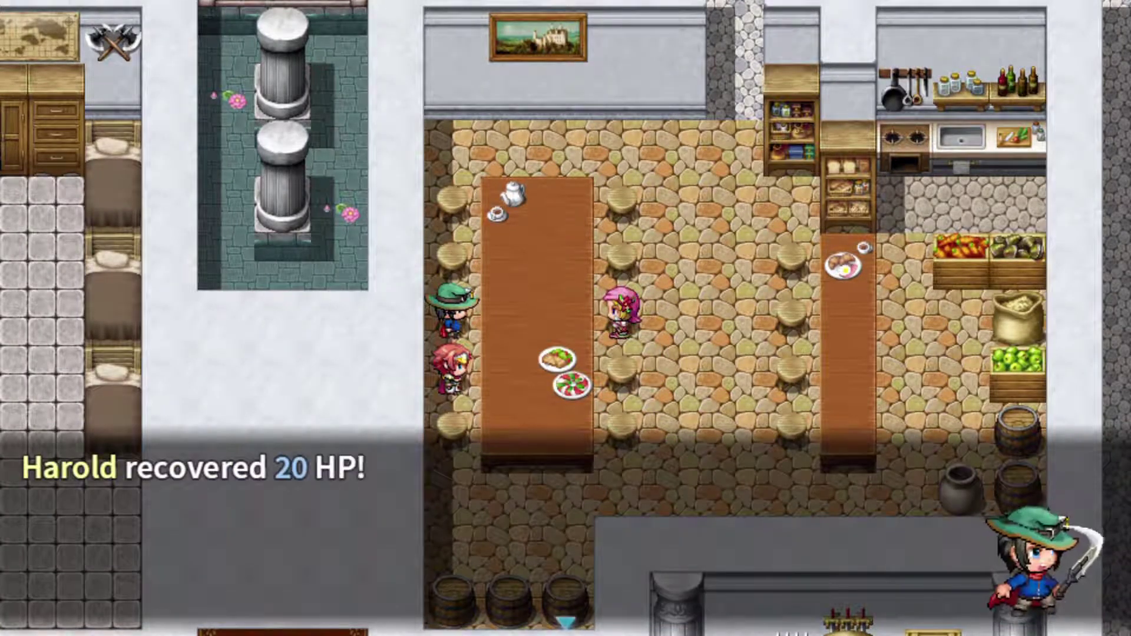
key(Return)
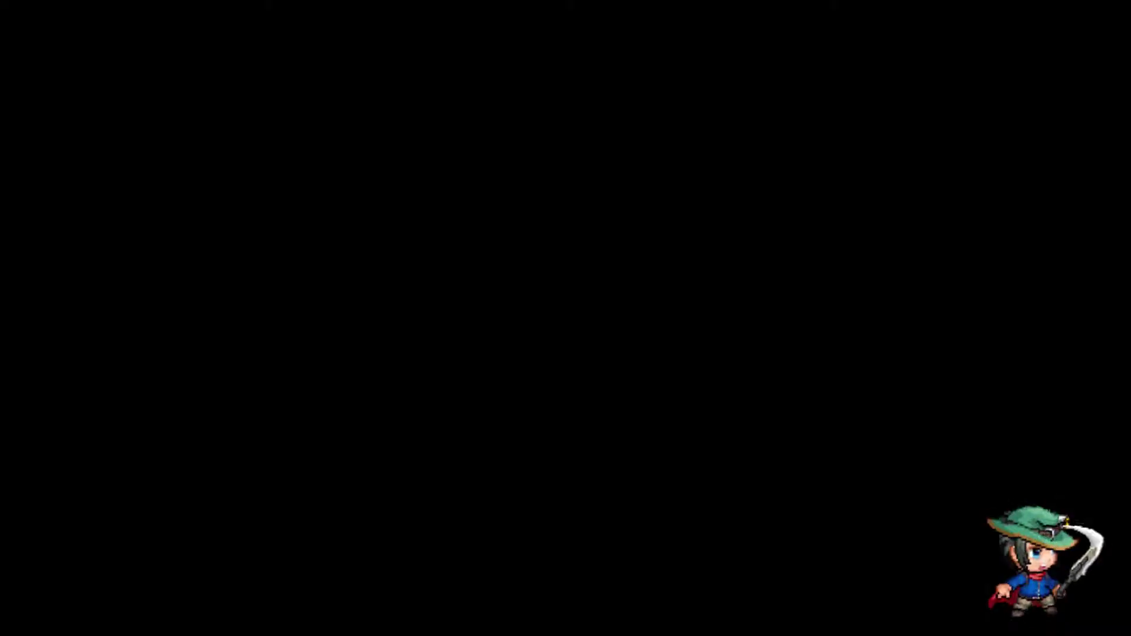
key(Return)
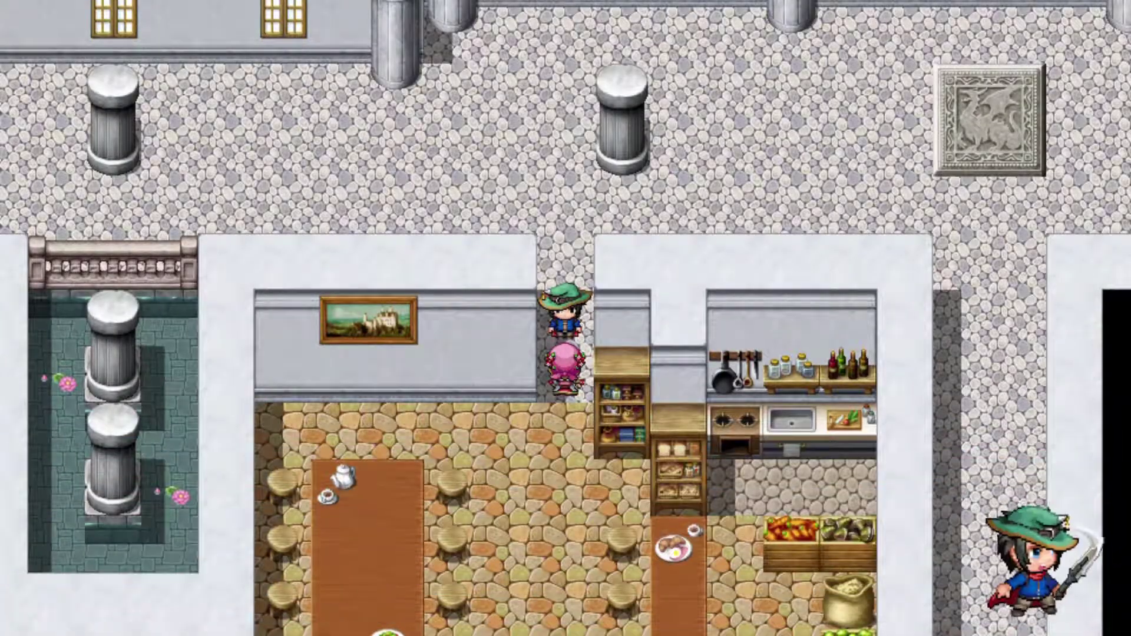
key(Escape)
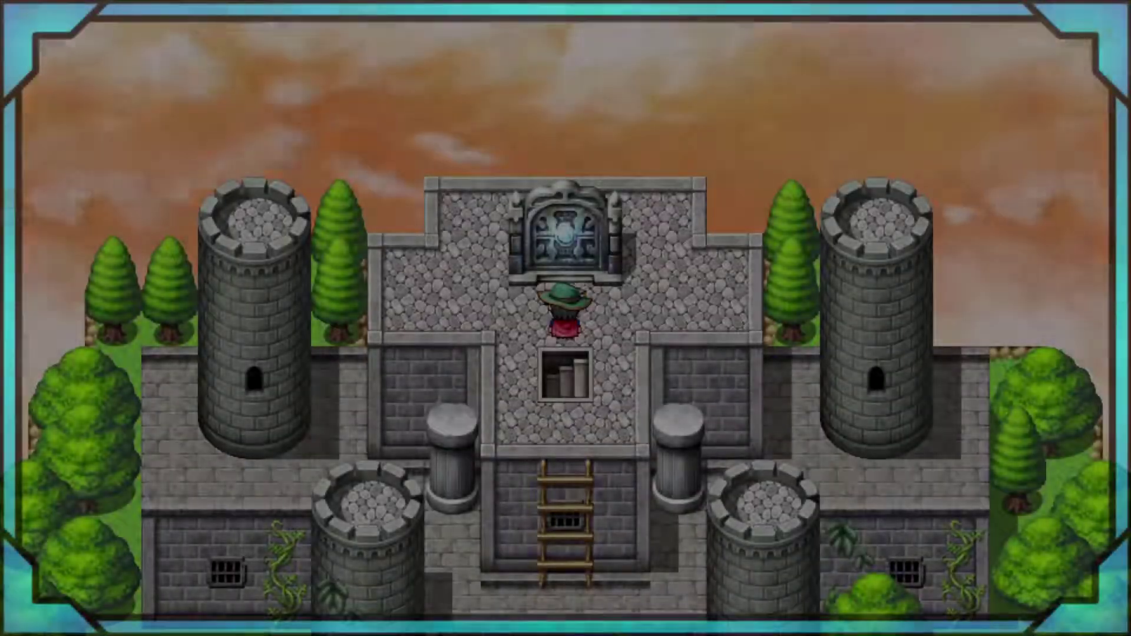
key(Left)
key(Left)
key(Left)
key(Up)
key(Up)
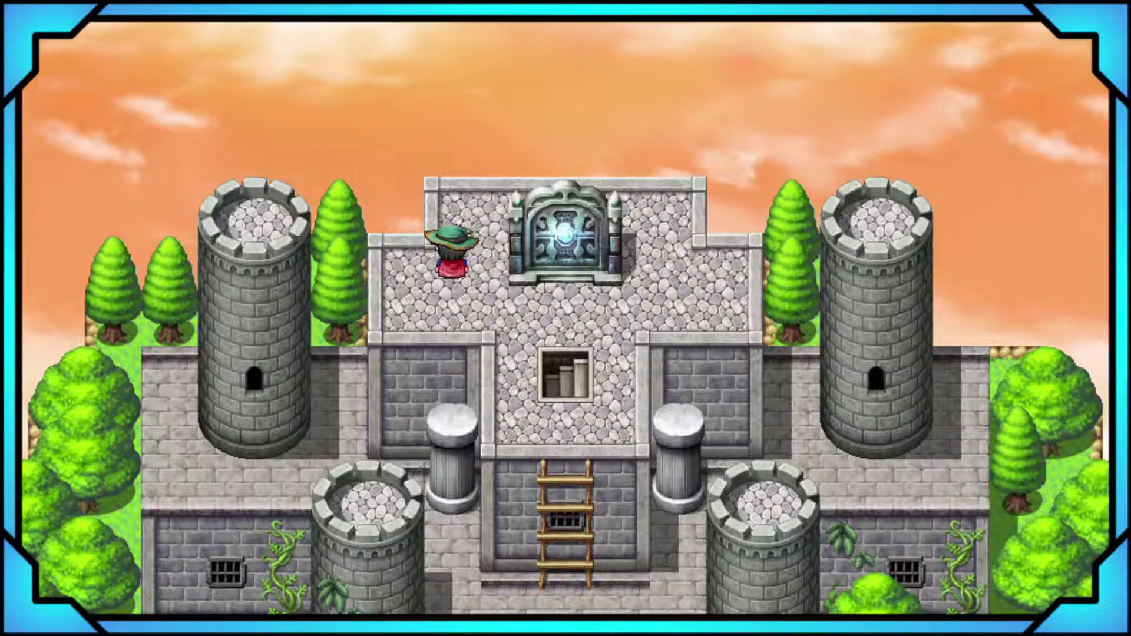
key(Up)
key(Down)
key(Down)
key(Right)
key(Right)
key(Right)
key(Right)
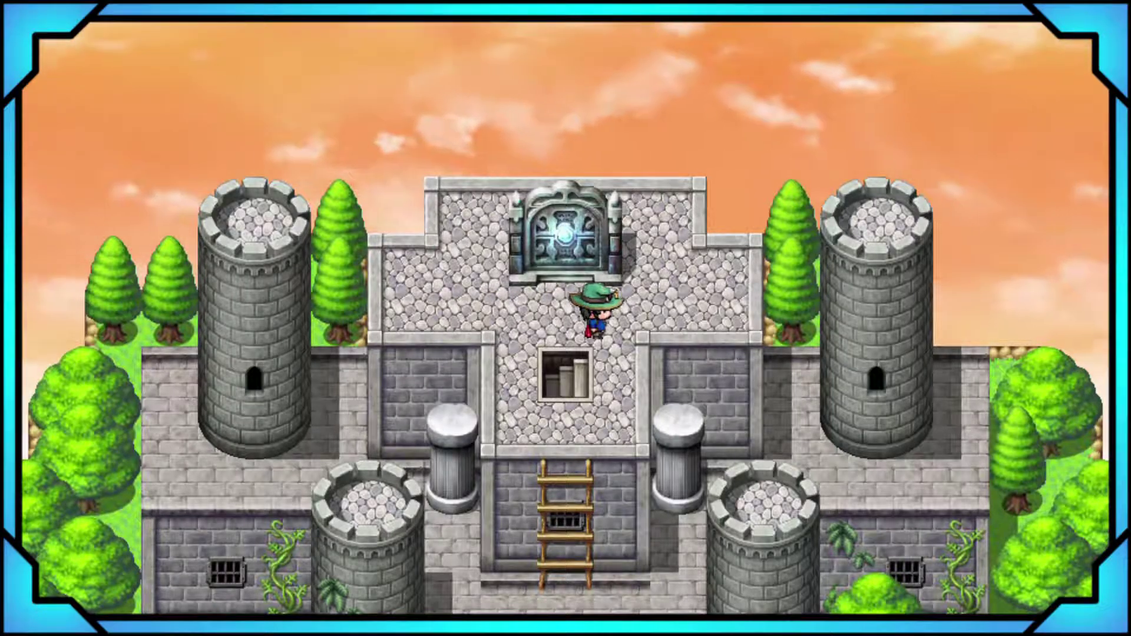
key(Right)
key(Right)
key(Right)
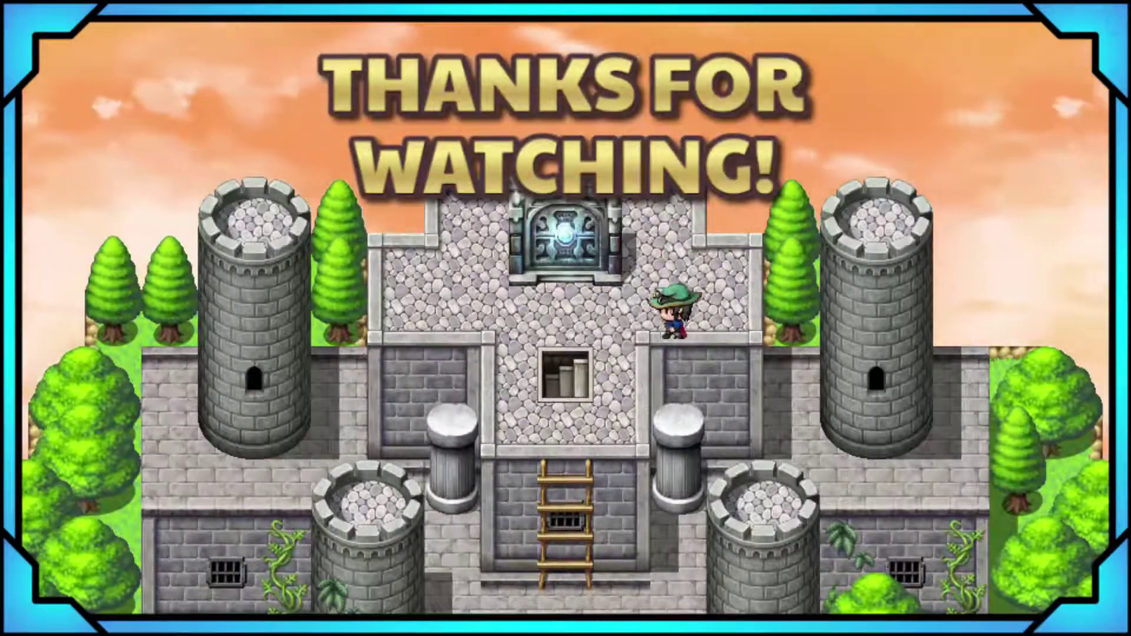
key(Left)
key(Left)
key(Left)
key(Left)
key(Up)
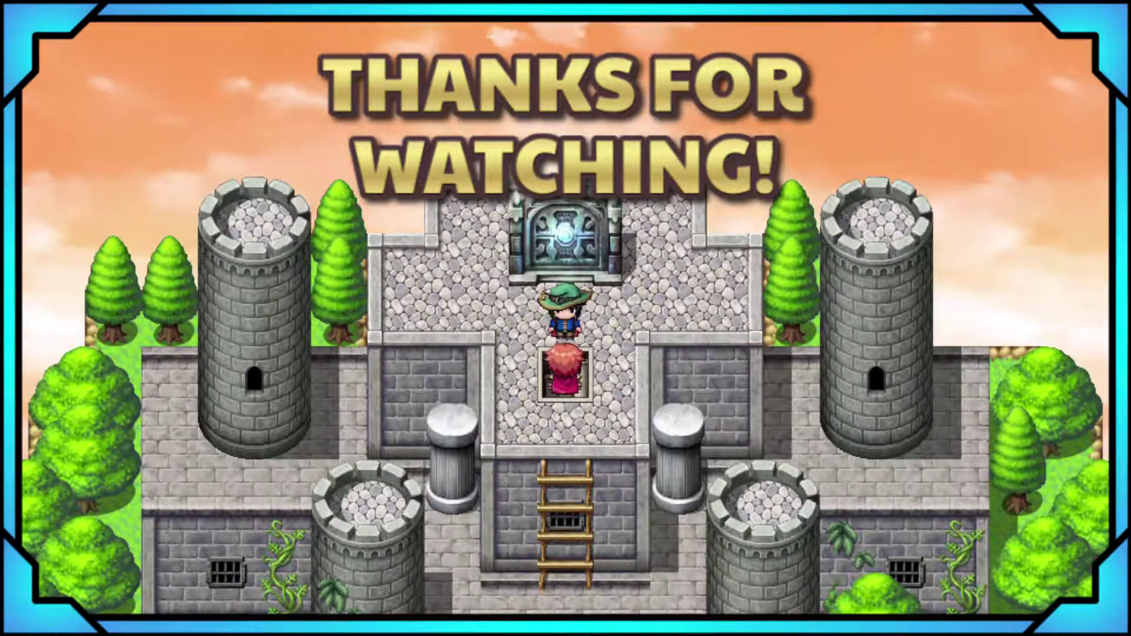
key(Return)
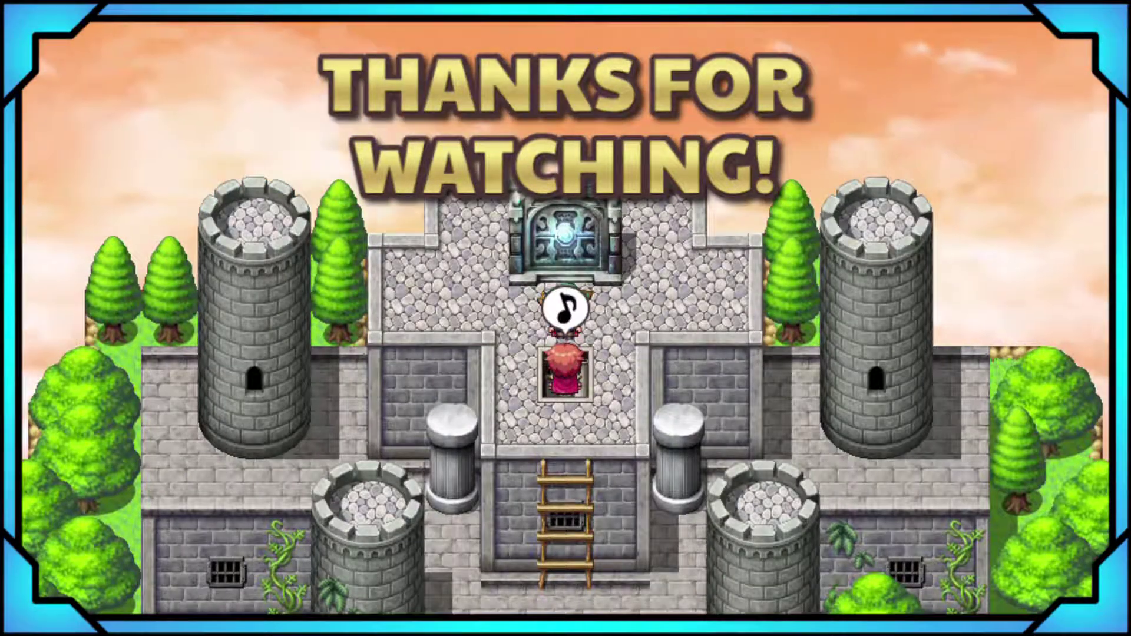